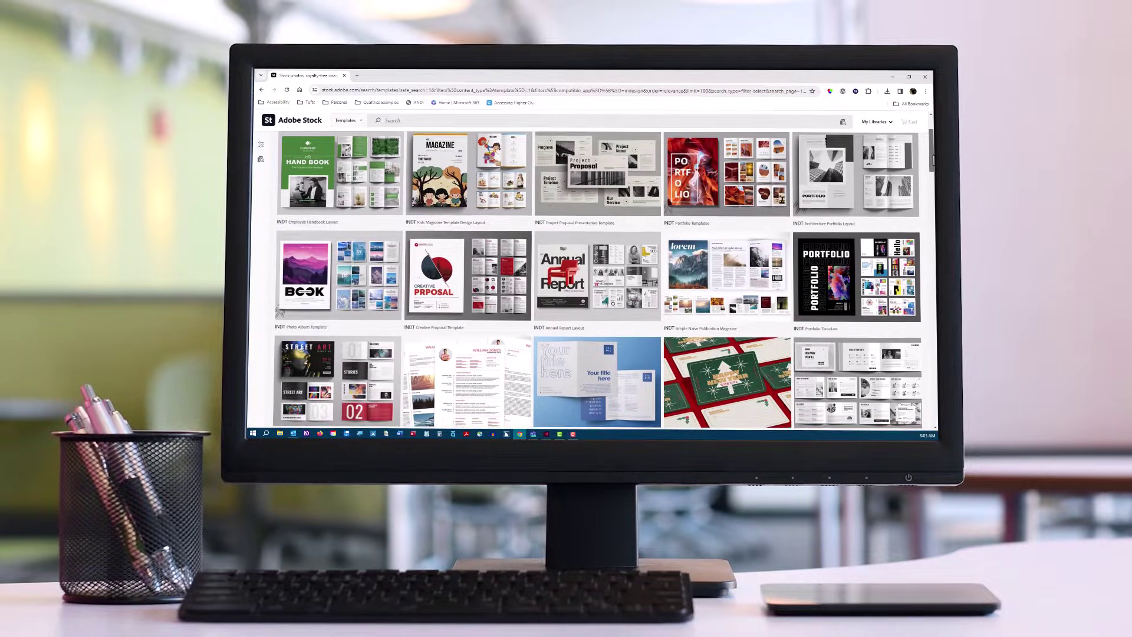
Scroll through sample-document-after.indd to view its poster layout and Aliquam Gravida Dictum heading
scroll(597, 280, down, 1)
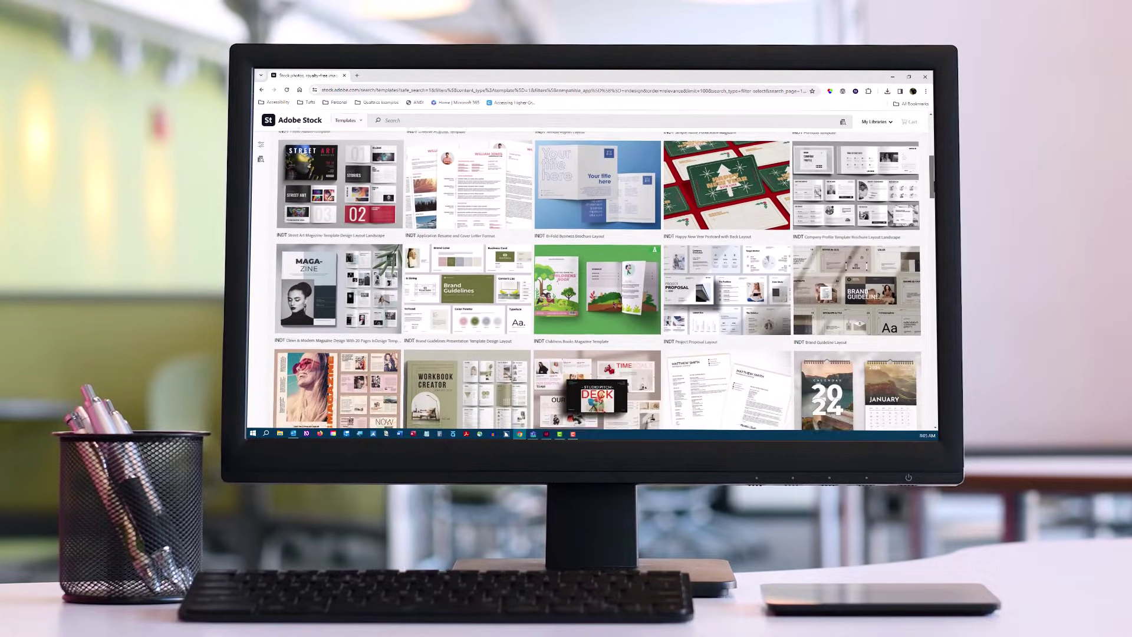
scroll(597, 280, down, 3)
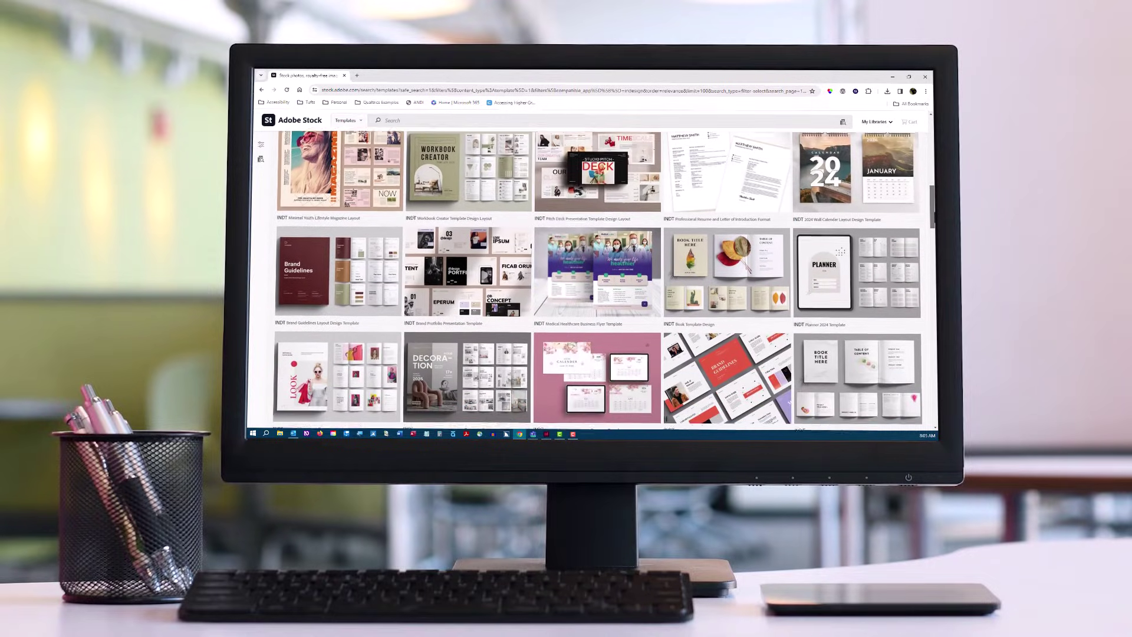
scroll(597, 280, down, 5)
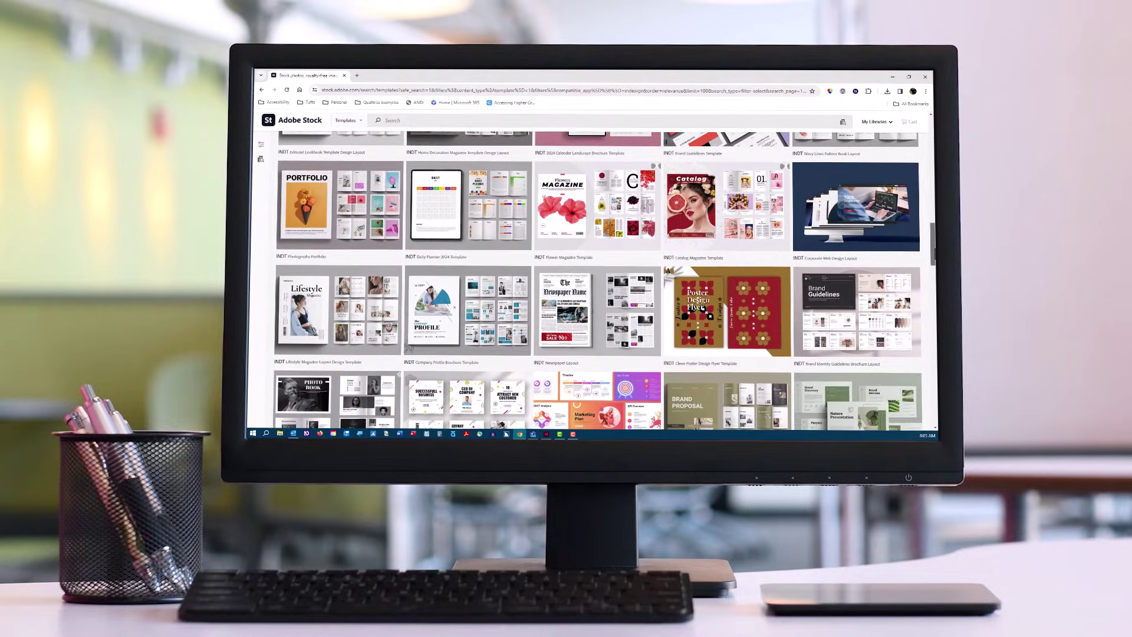
scroll(597, 280, down, 1)
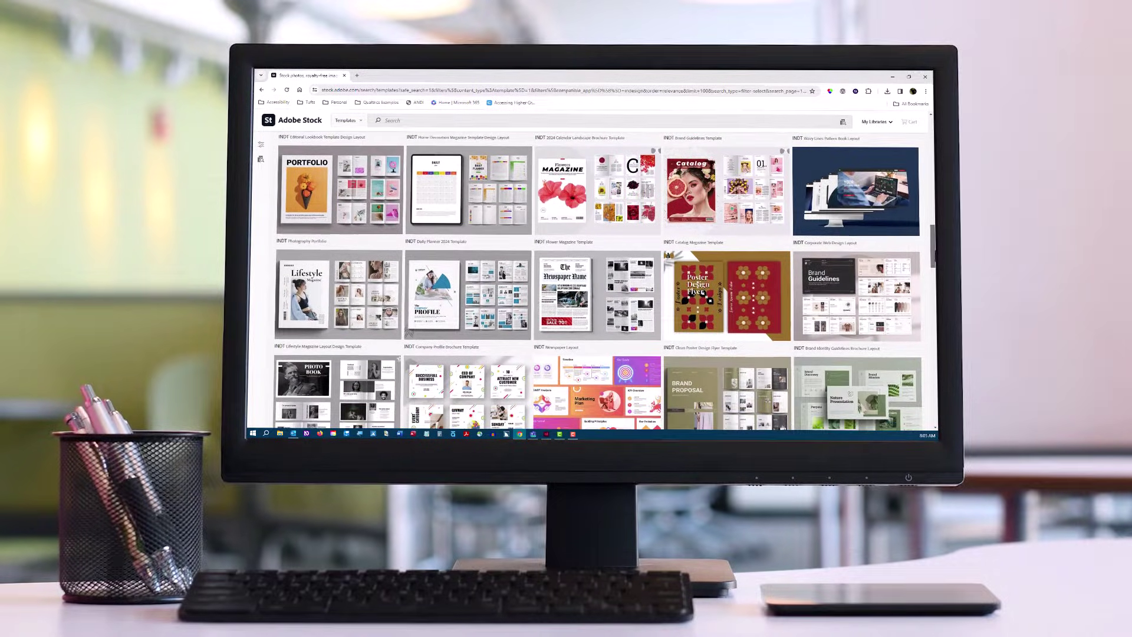
scroll(597, 280, down, 1)
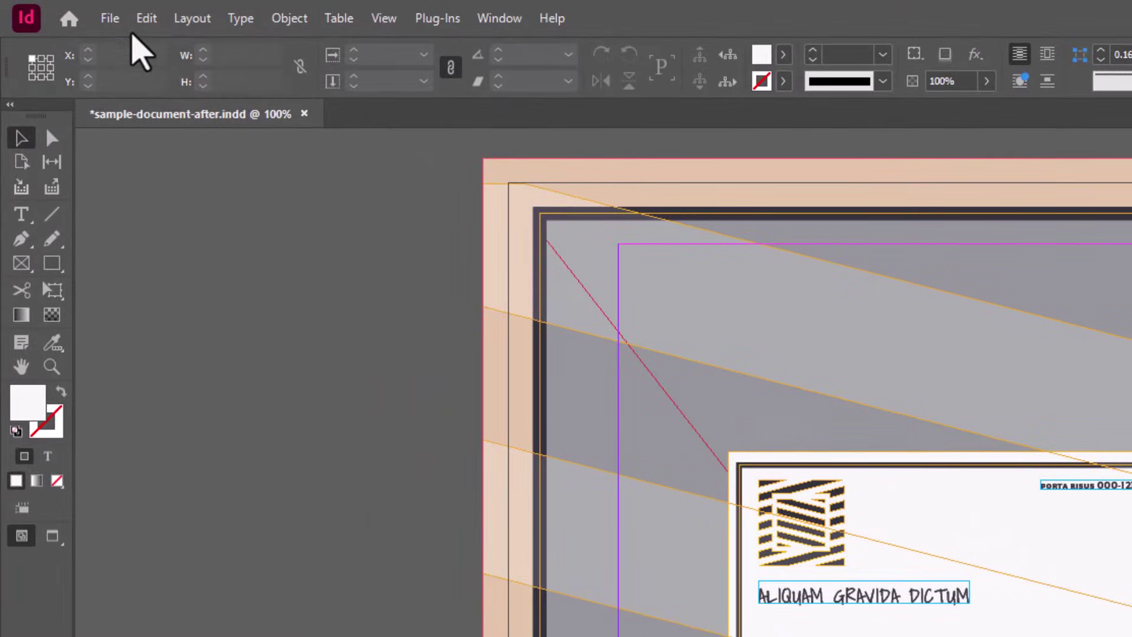
Enter 'Lorem Ipsum' as the Document Title in File Info and close the dialog
click(109, 18)
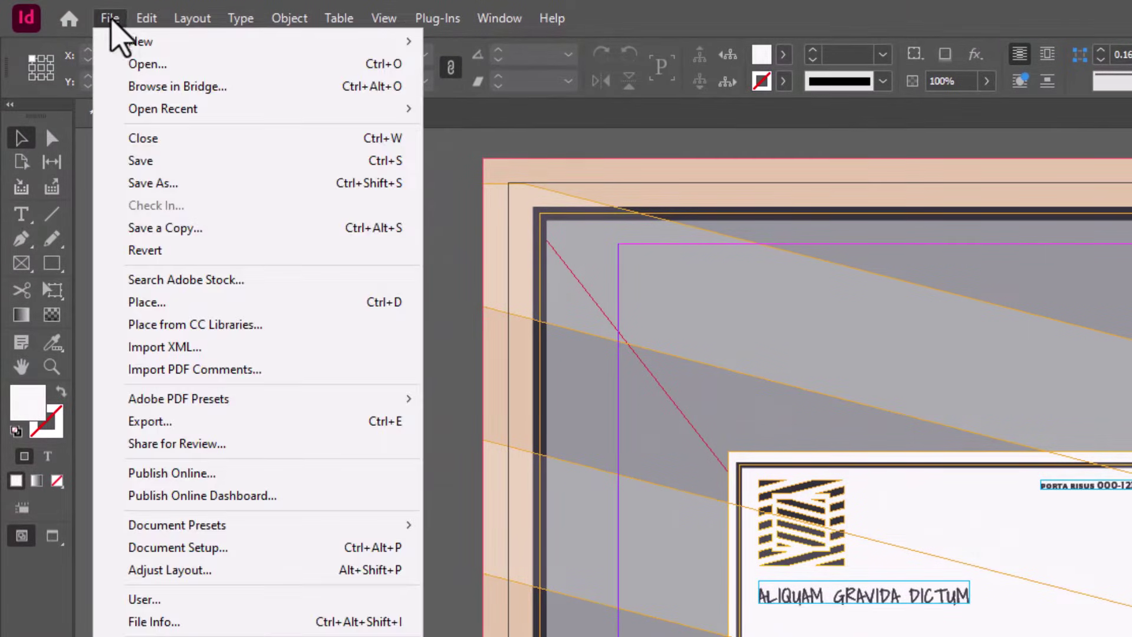
click(185, 620)
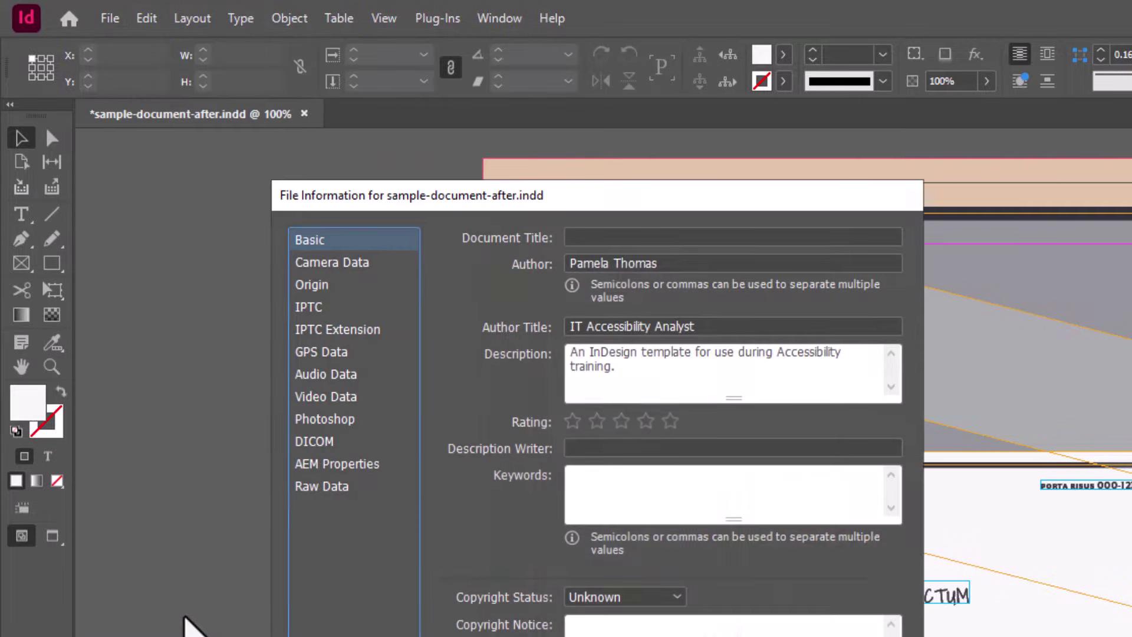
click(603, 236)
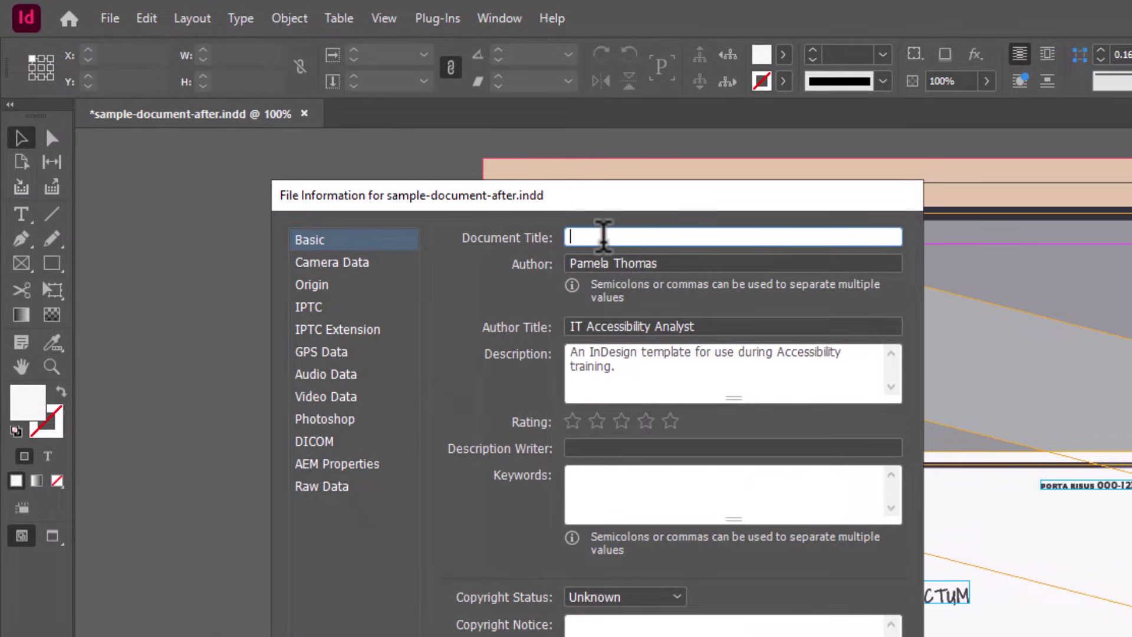
text(Lorem I)
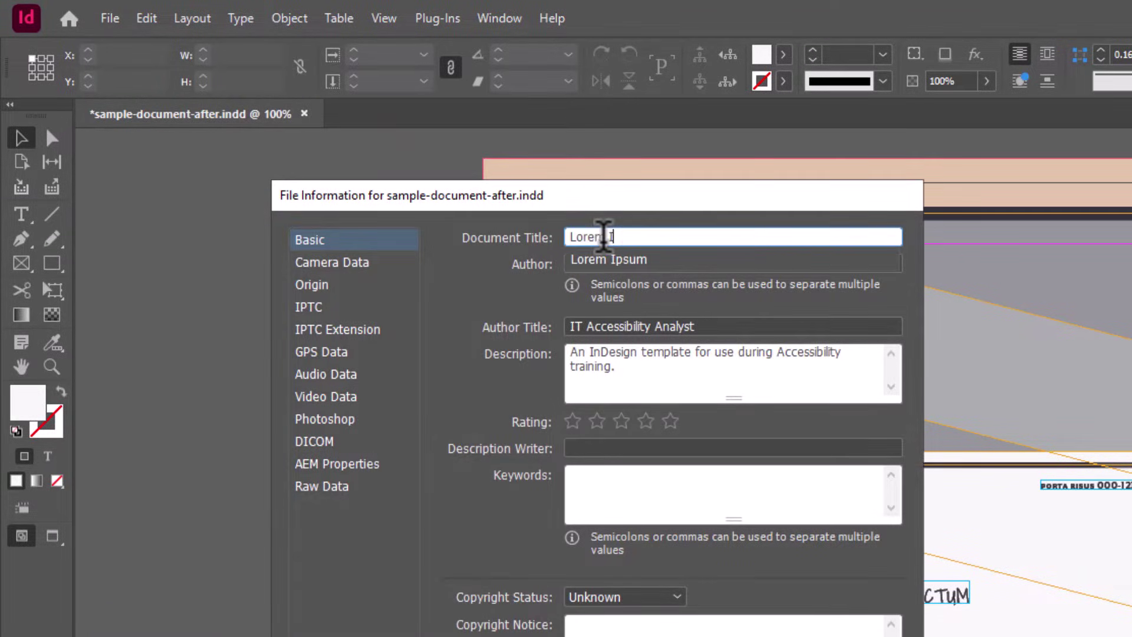
text(psum)
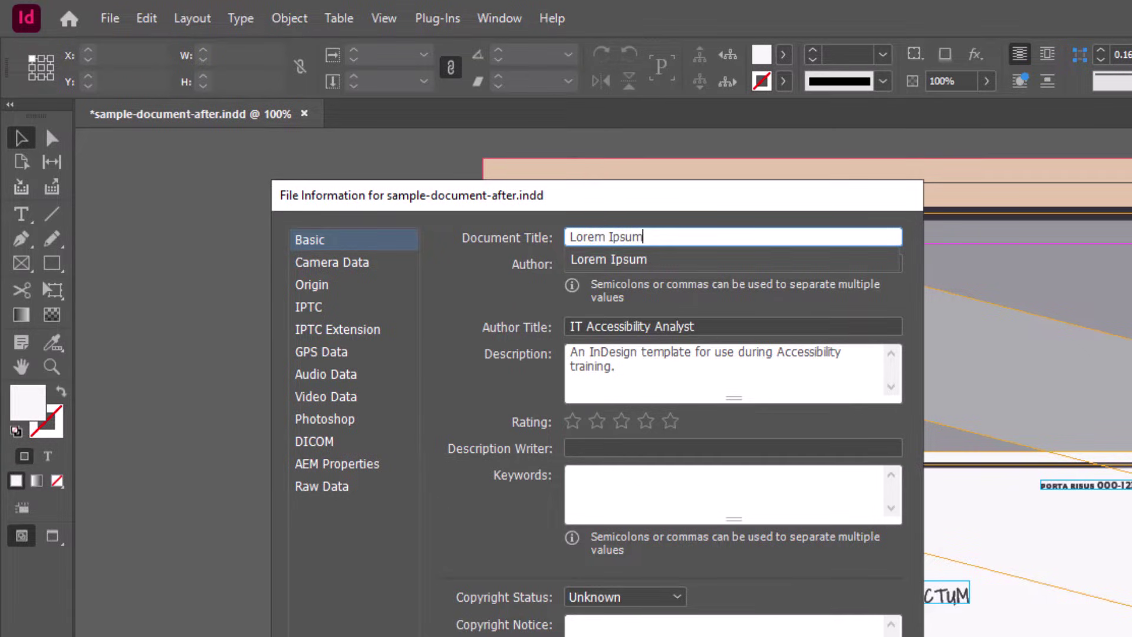
key(Escape)
key(Return)
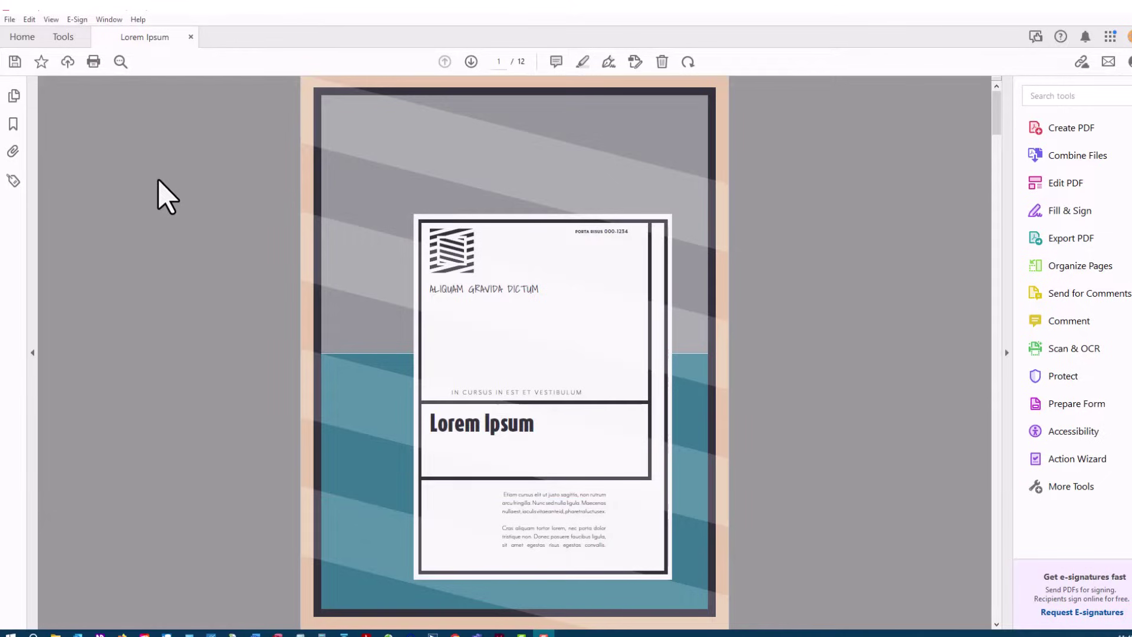
Expand every level of the Acrobat tag tree and scroll through its articles and headings
click(12, 180)
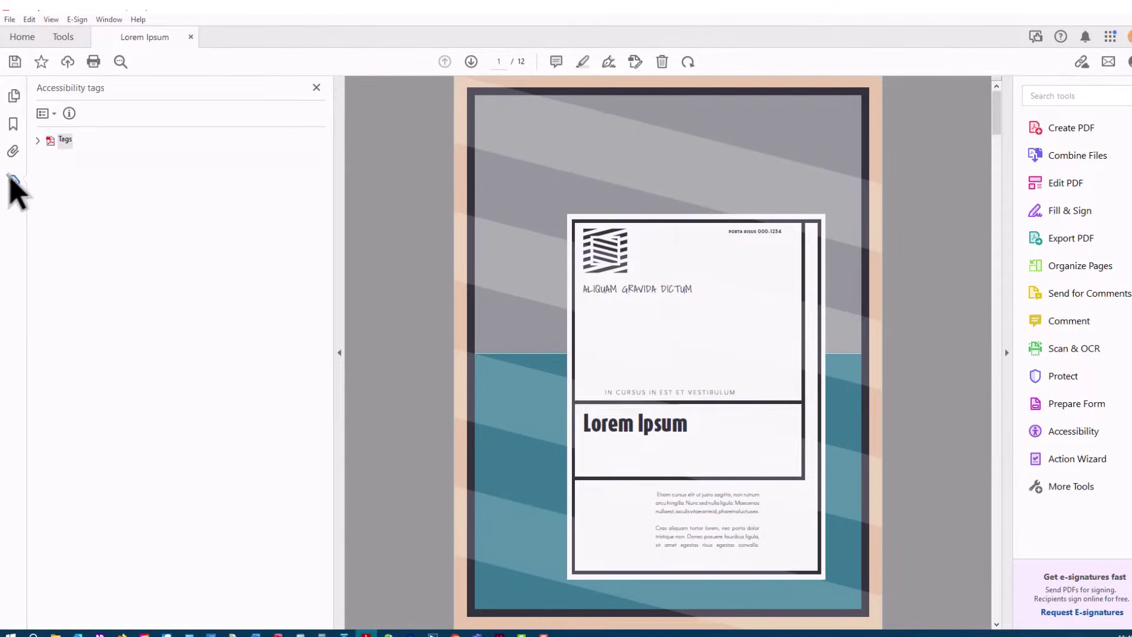
ctrl+click(38, 140)
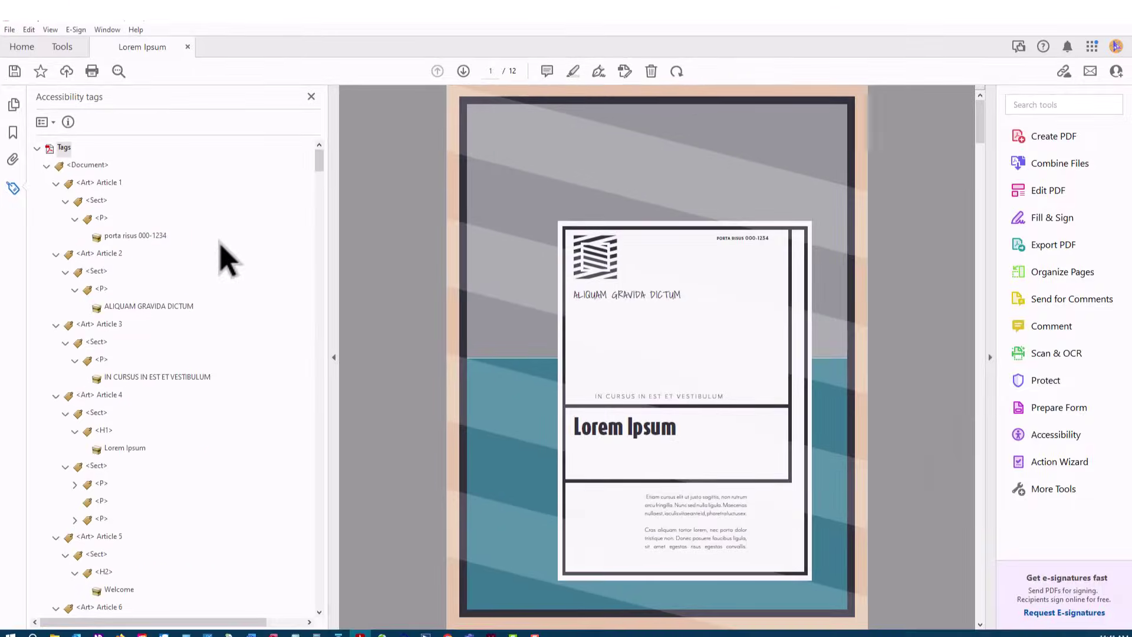
scroll(226, 258, down, 2)
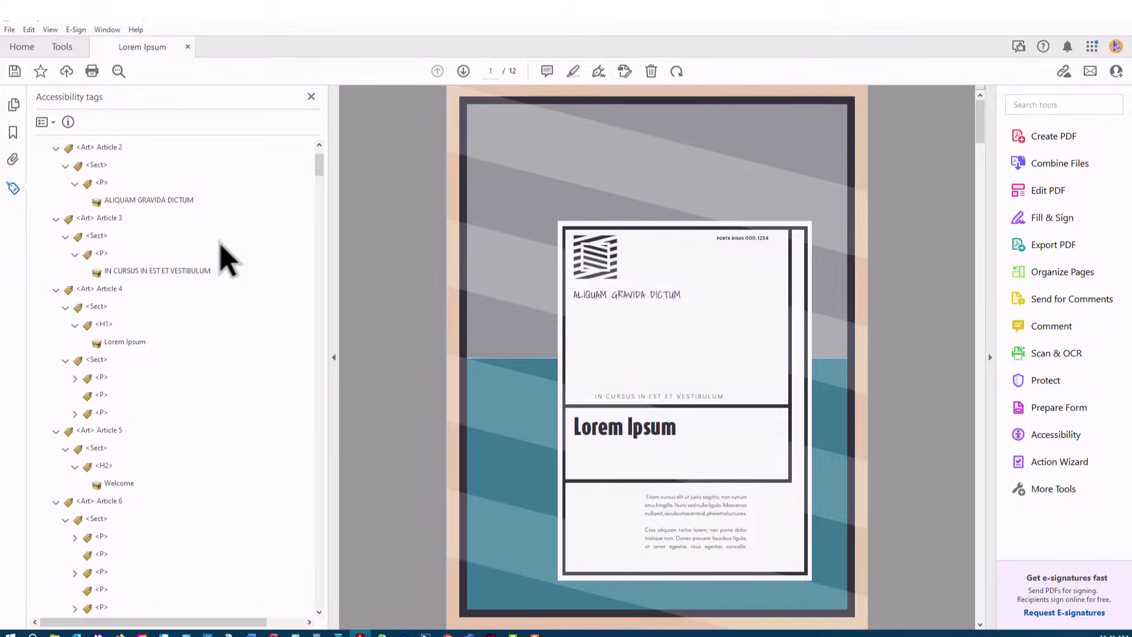
scroll(226, 258, down, 1)
scroll(226, 258, down, 1)
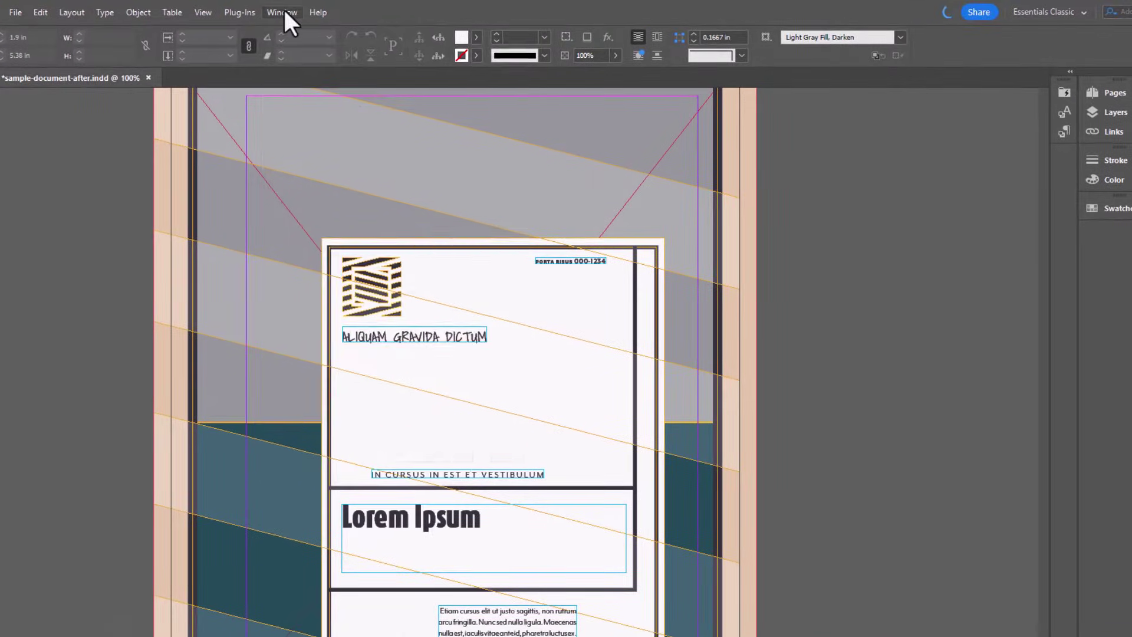
Show the Paragraph Styles panel and select the Lorem Ipsum title frame
click(288, 10)
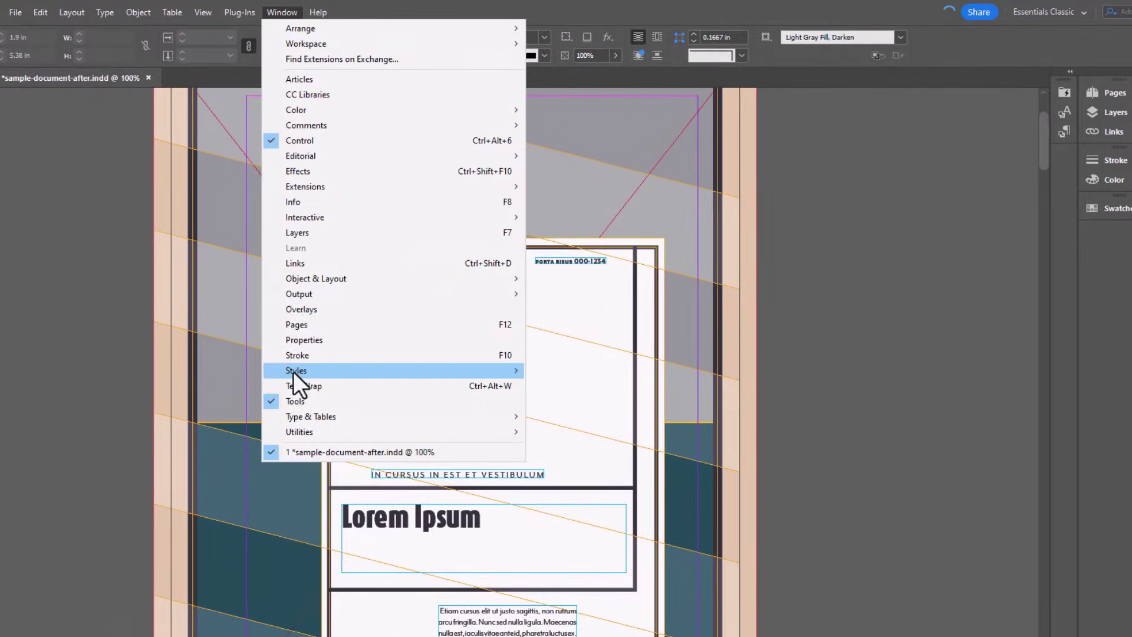
mouse_move(293, 372)
click(576, 416)
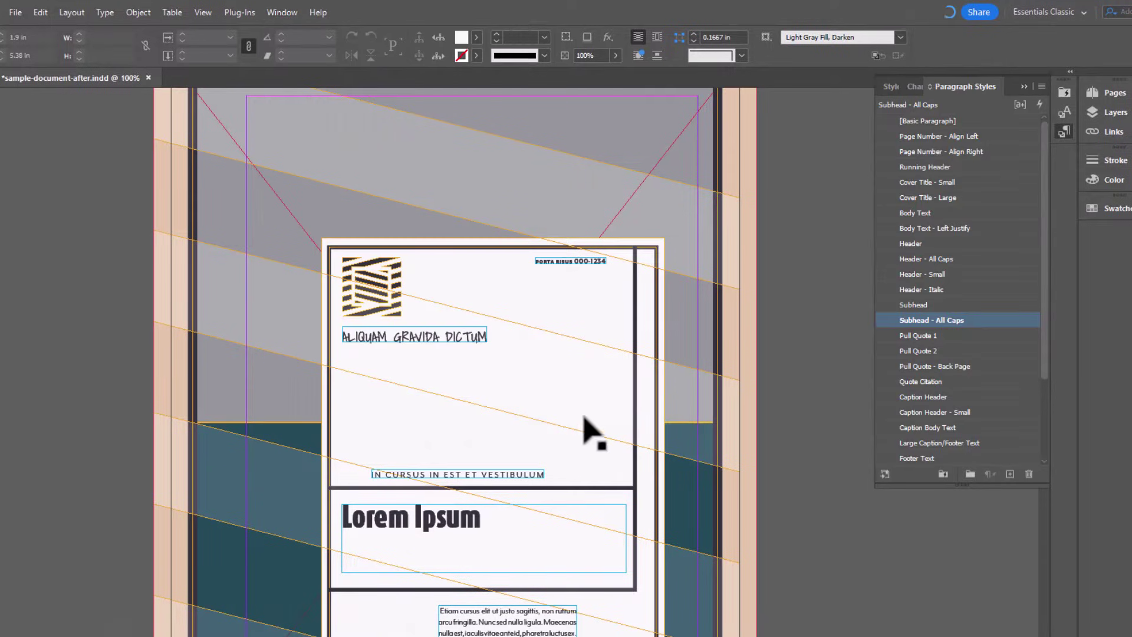
click(451, 513)
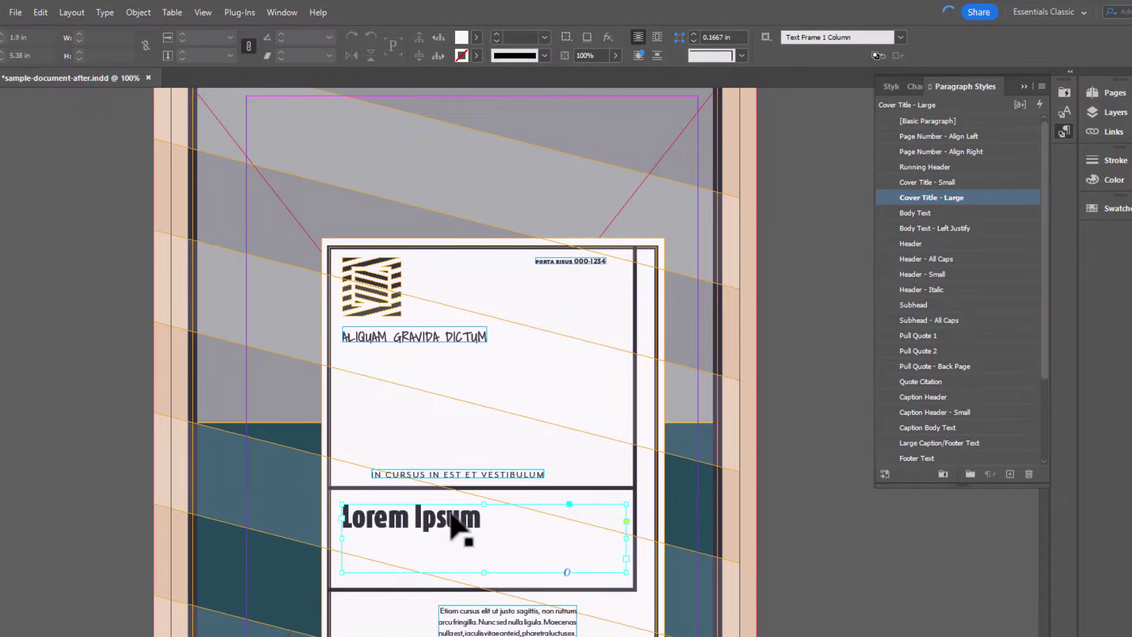
Set the Cover Title - Large style's Export Tagging PDF tag to H1
right_click(939, 197)
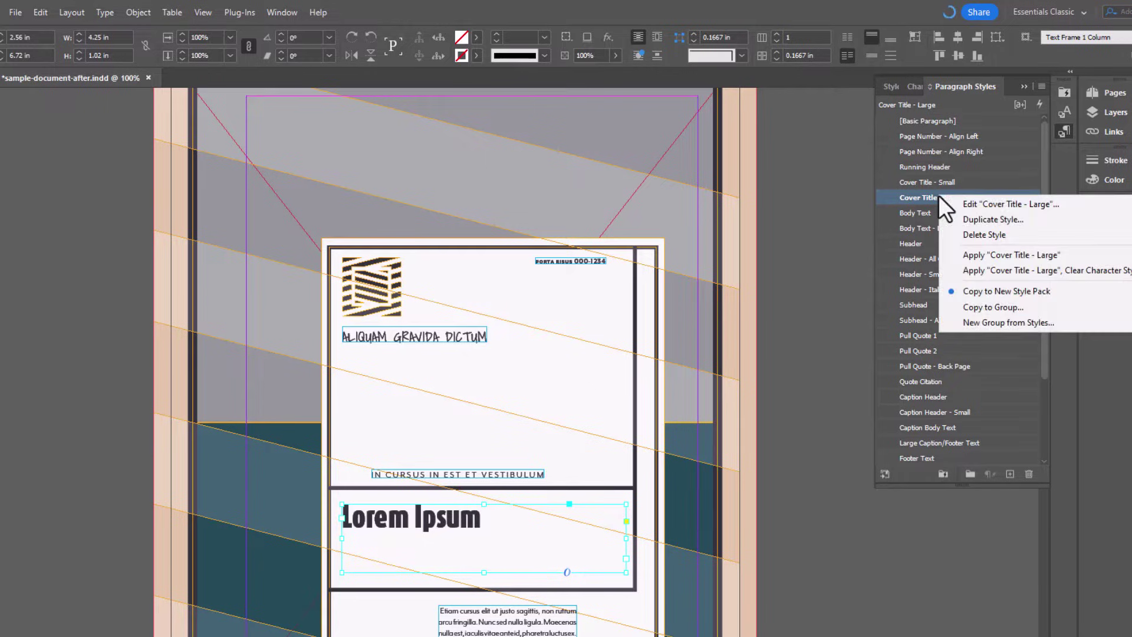
click(997, 205)
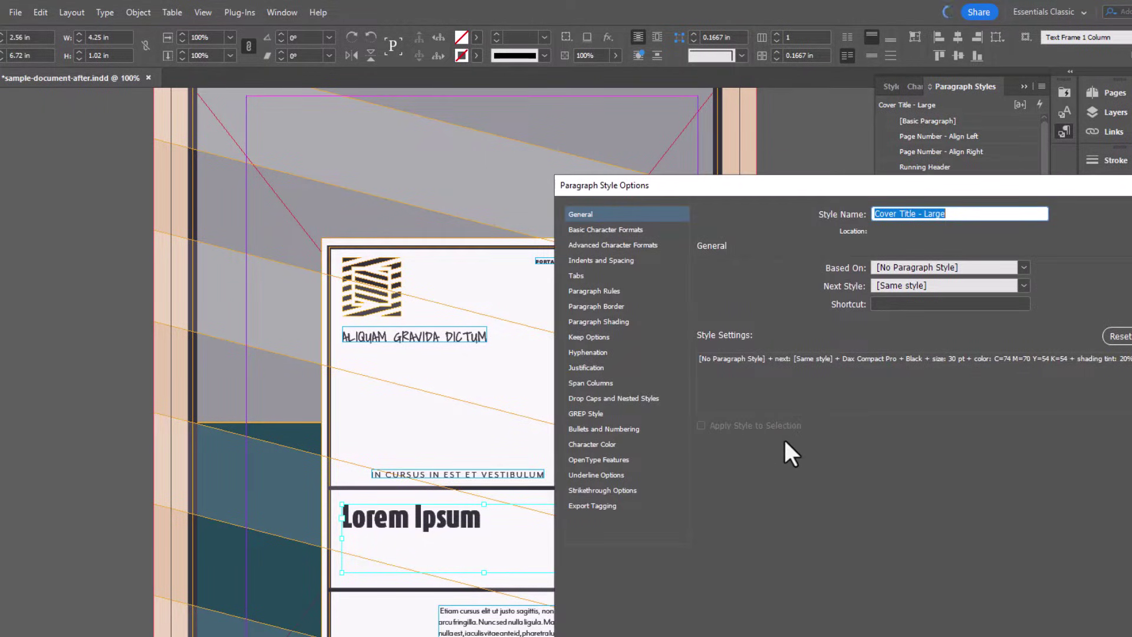
click(614, 505)
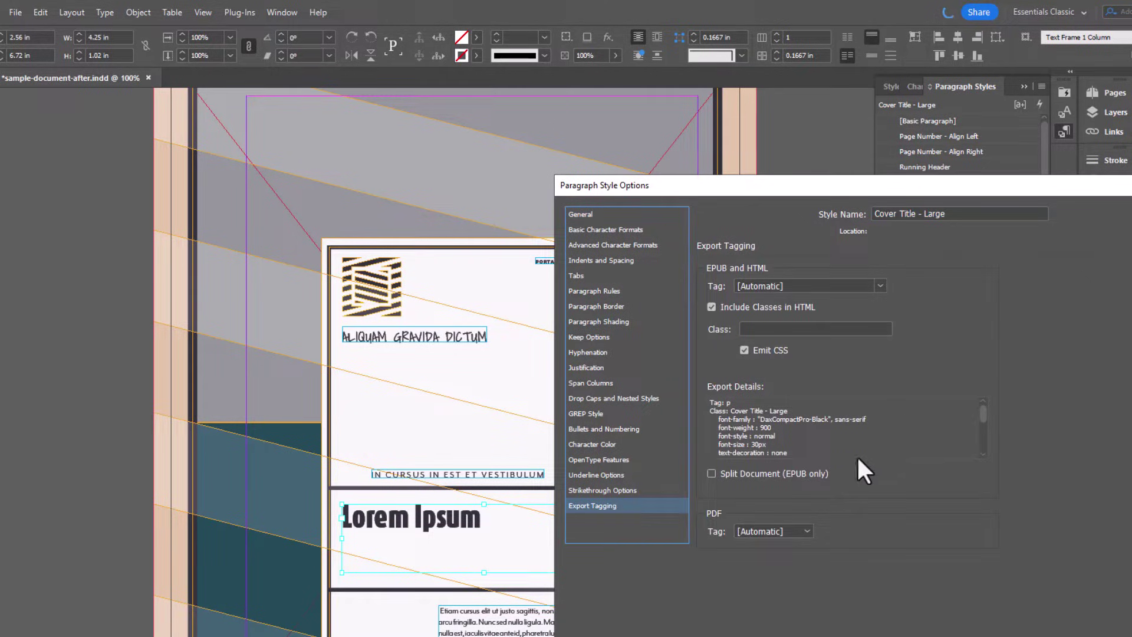
click(803, 531)
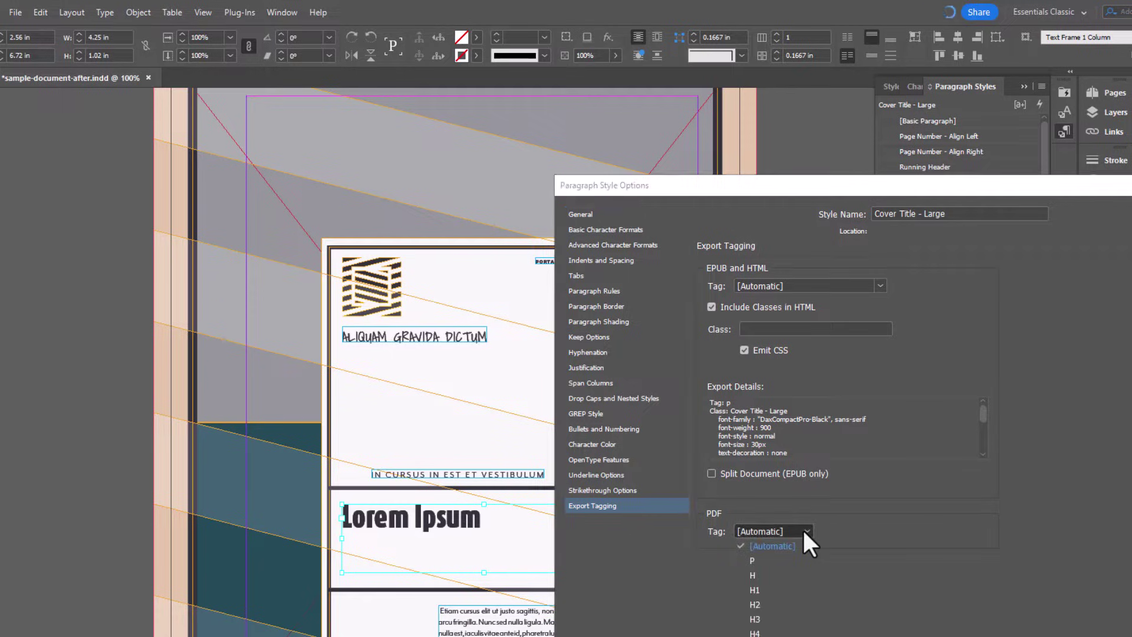
click(764, 591)
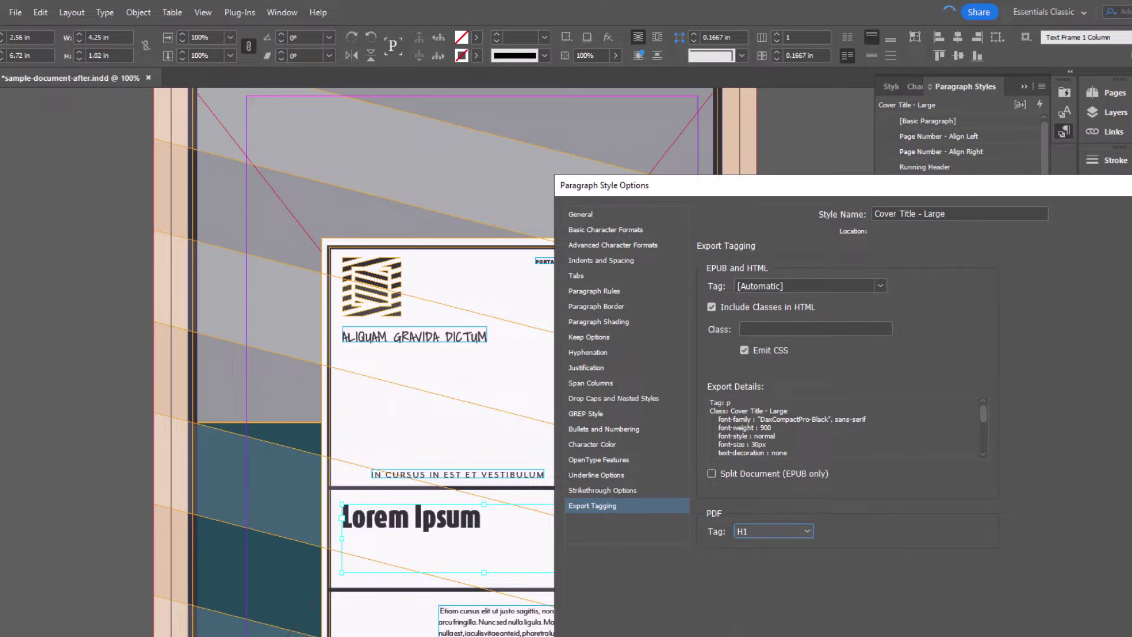
key(Return)
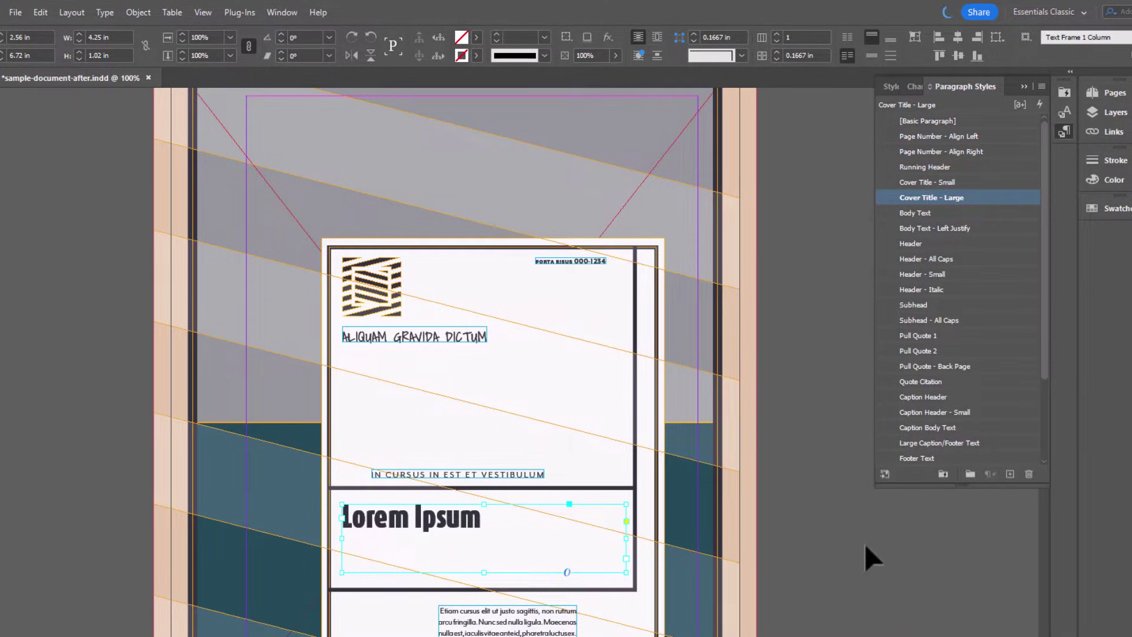
Set the Header - Italic paragraph style's Export Tagging PDF tag to H2
scroll(670, 430, down, 6)
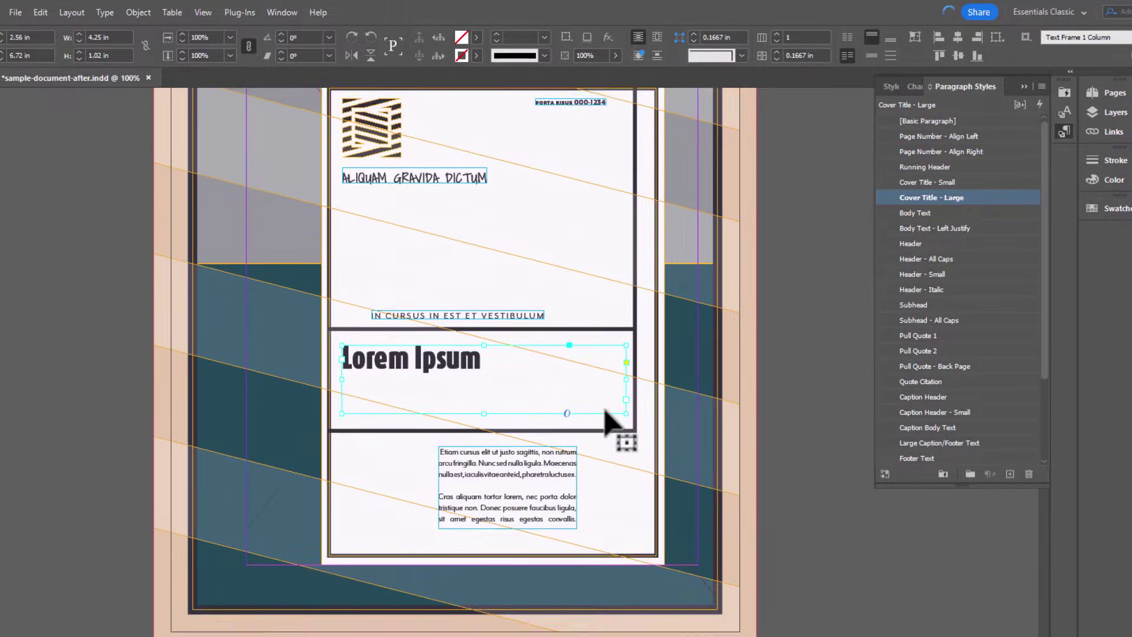
scroll(600, 418, down, 7)
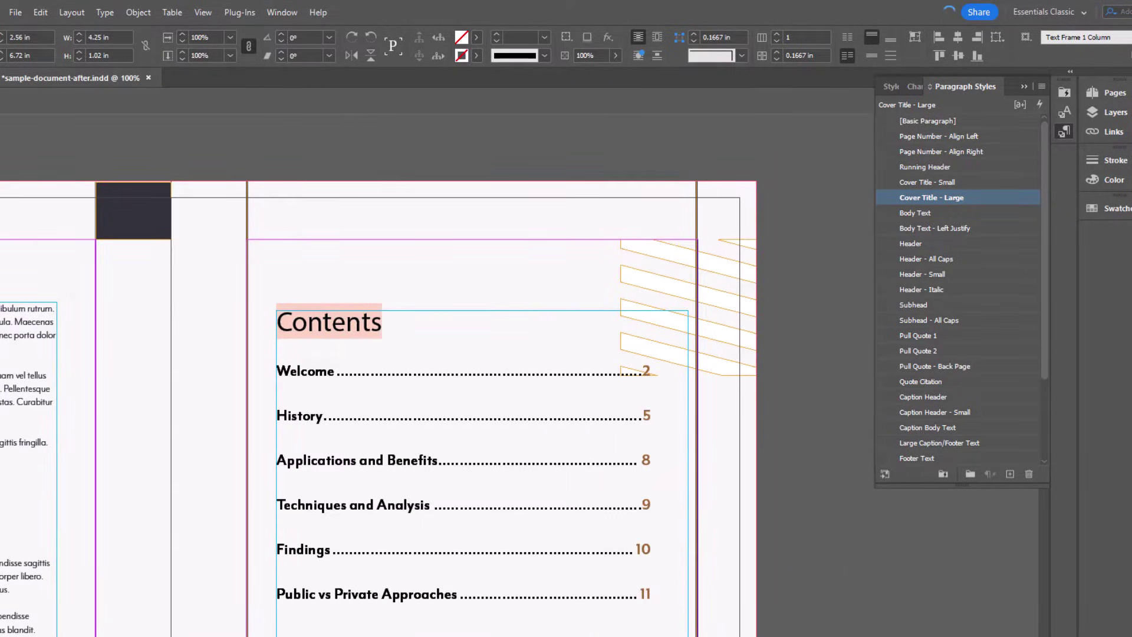
scroll(367, 303, left, 8)
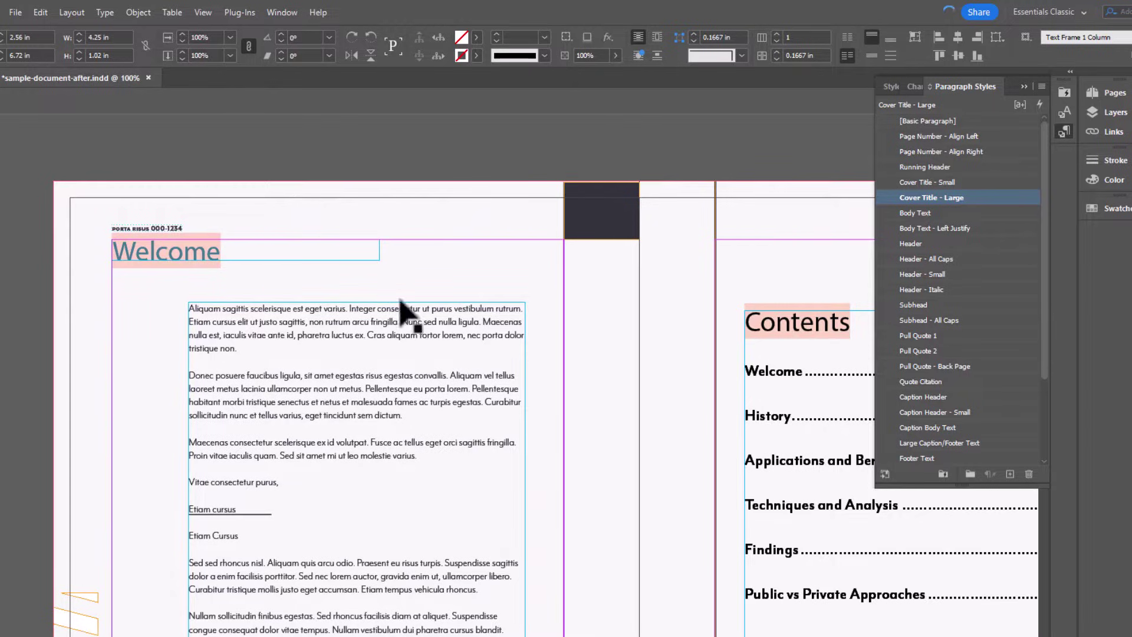
click(177, 269)
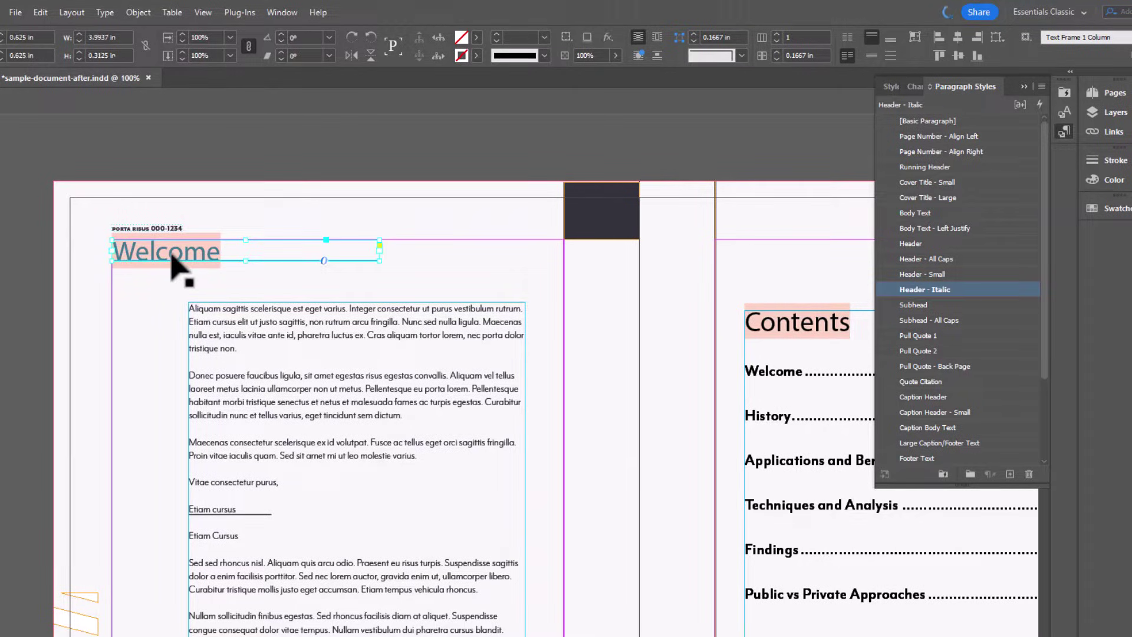
right_click(919, 284)
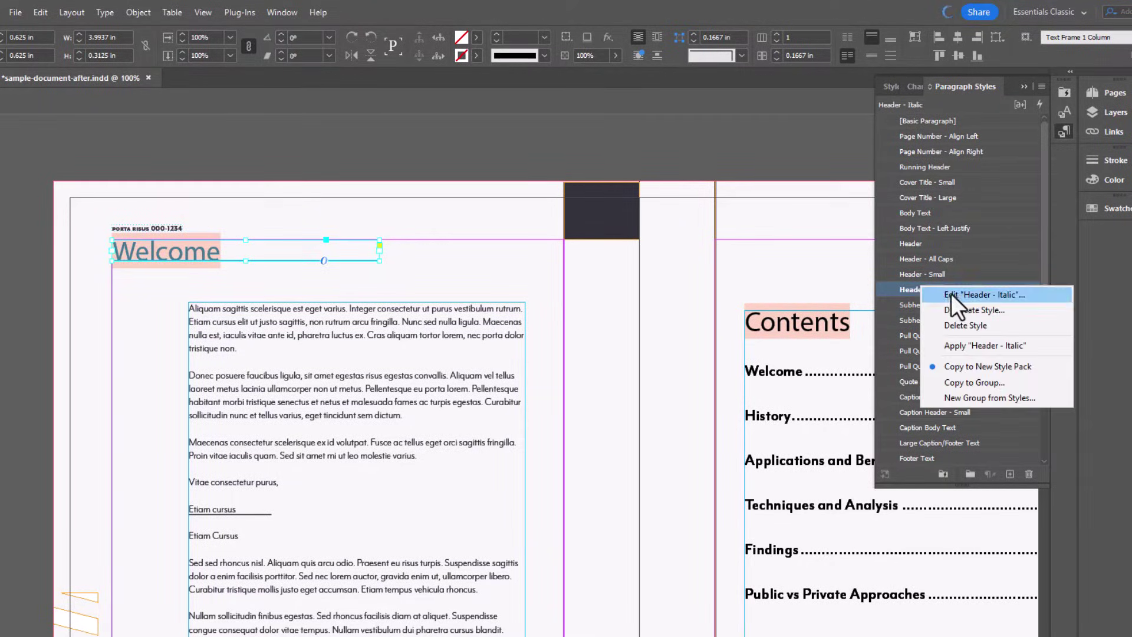
click(950, 292)
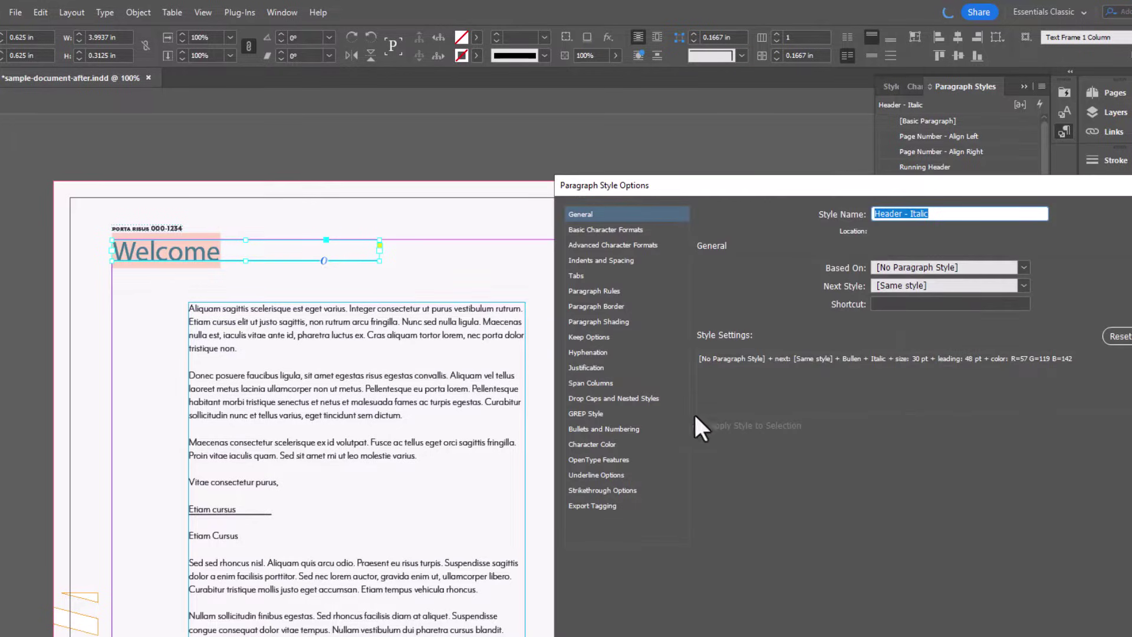
click(600, 505)
click(804, 531)
key(Escape)
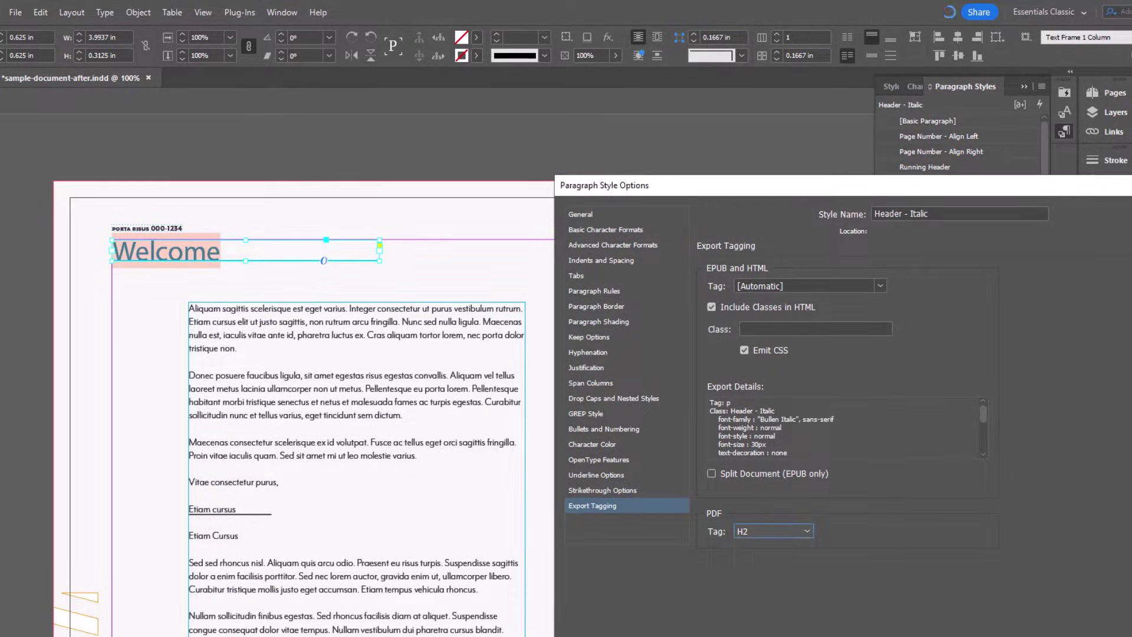
key(Return)
Scroll down to the spread with the DNA image and History section
scroll(787, 475, down, 8)
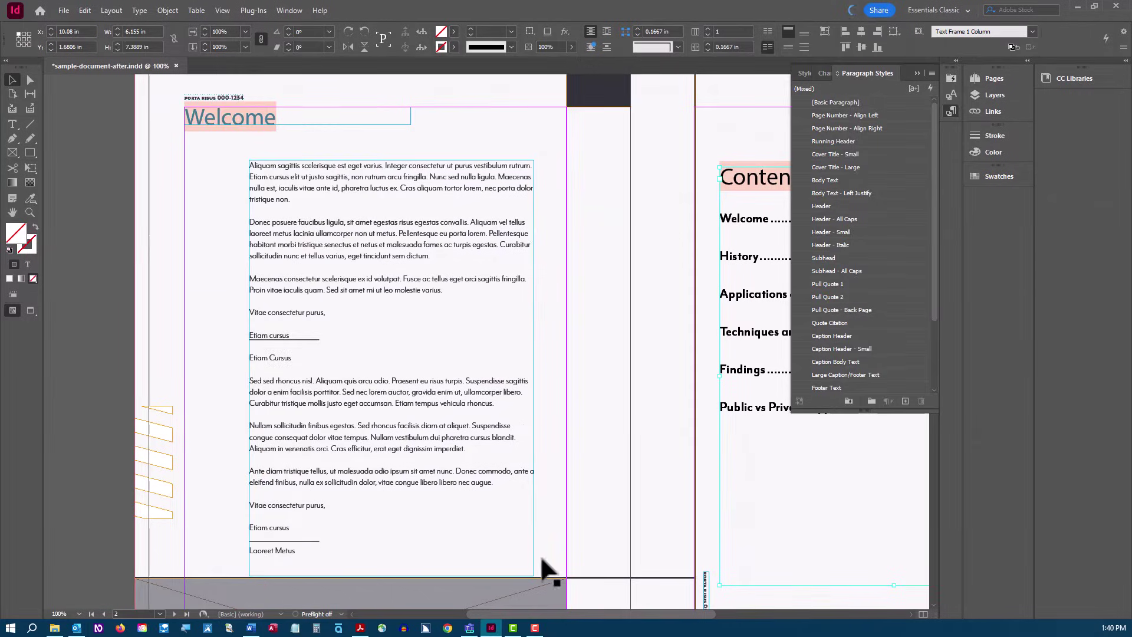
scroll(664, 515, down, 4)
scroll(611, 436, down, 10)
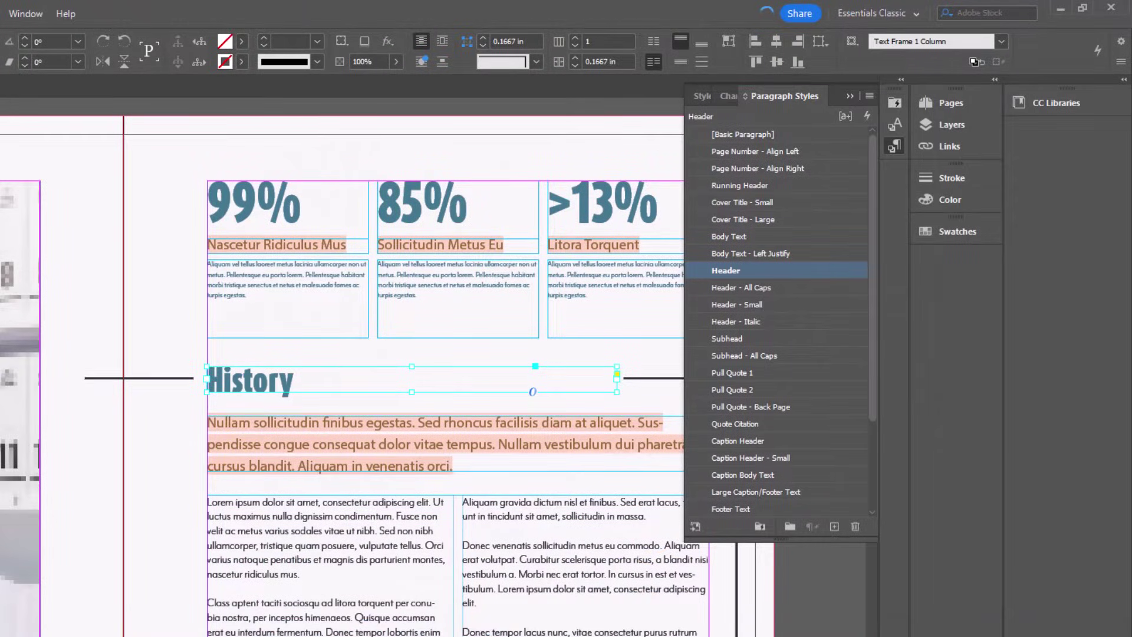
Review the PDF tag mapping for all paragraph styles in Edit All Export Tags
click(870, 96)
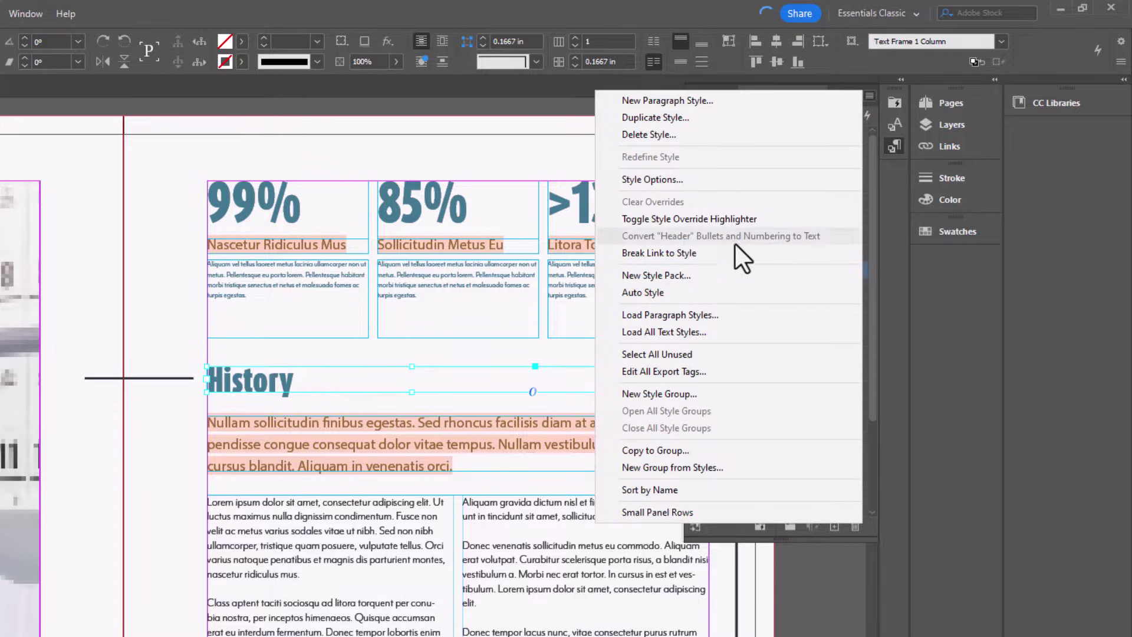
click(710, 371)
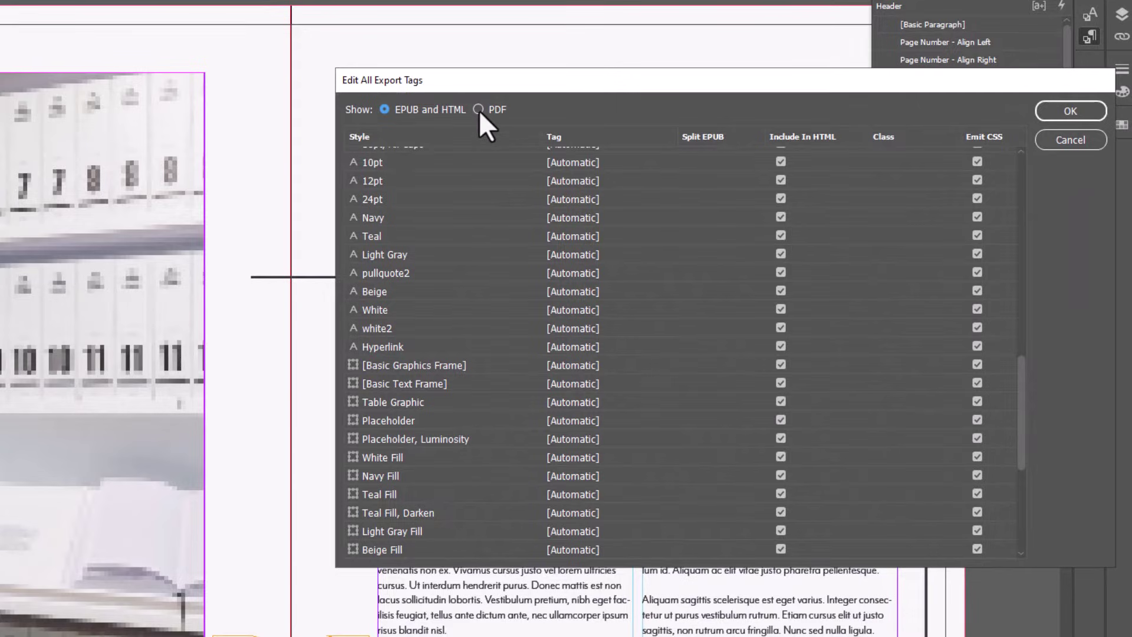
click(478, 109)
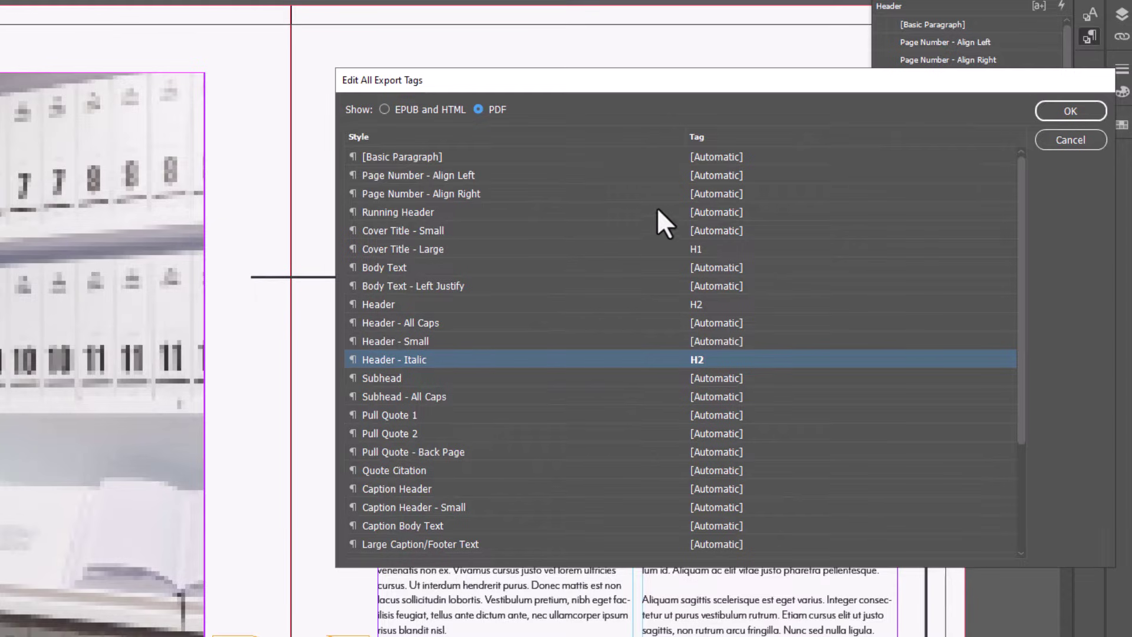
drag(648, 80, 947, 45)
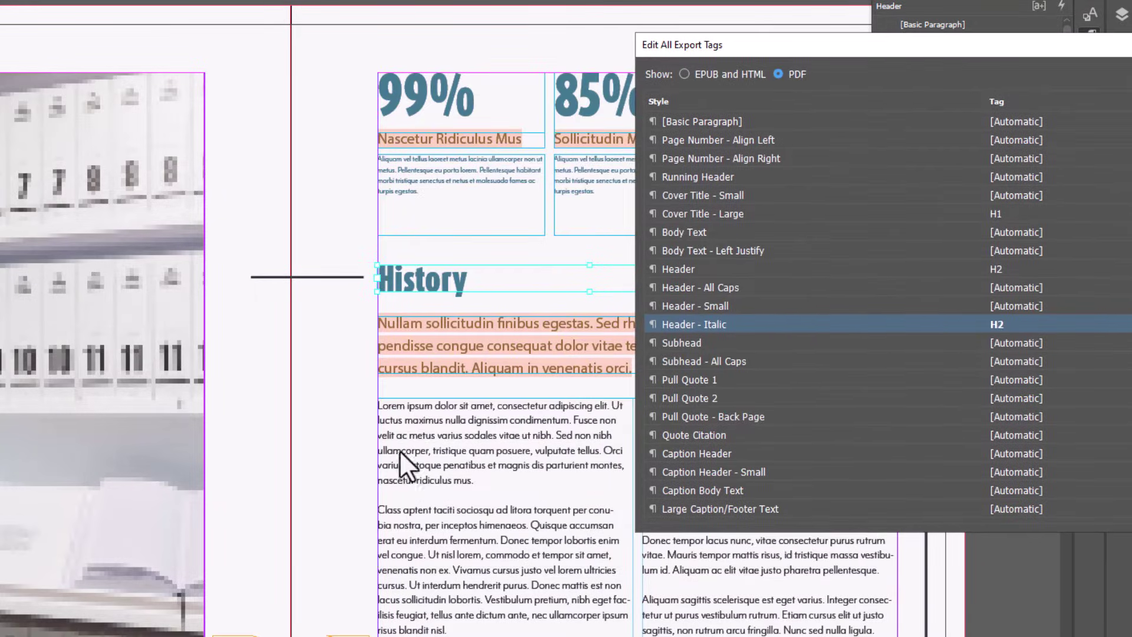
scroll(880, 411, down, 1)
click(869, 415)
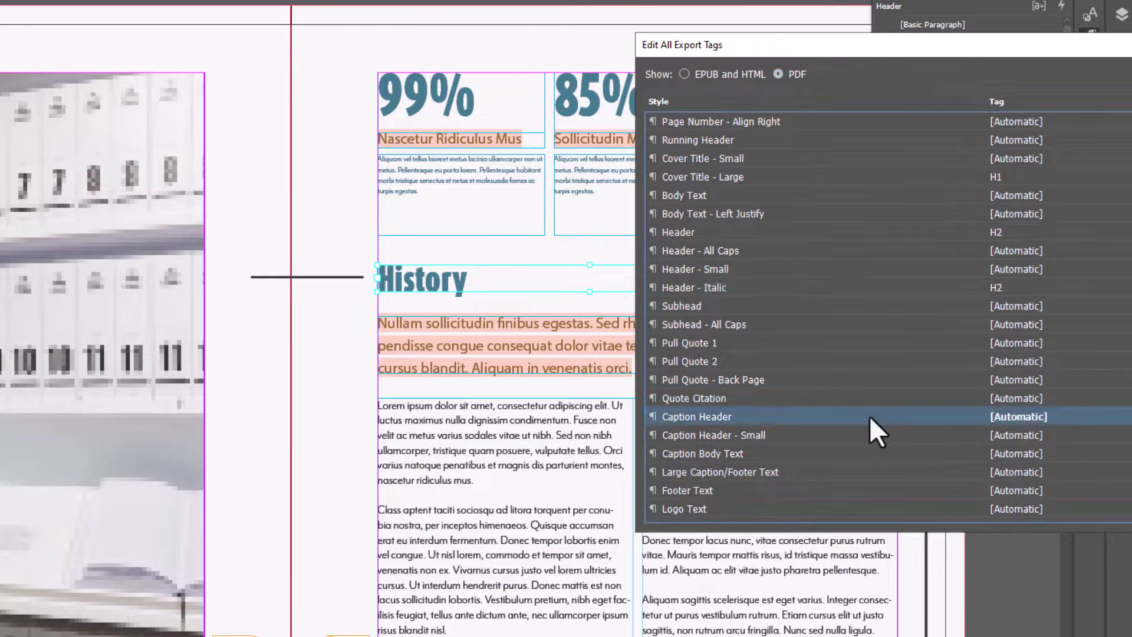
click(854, 471)
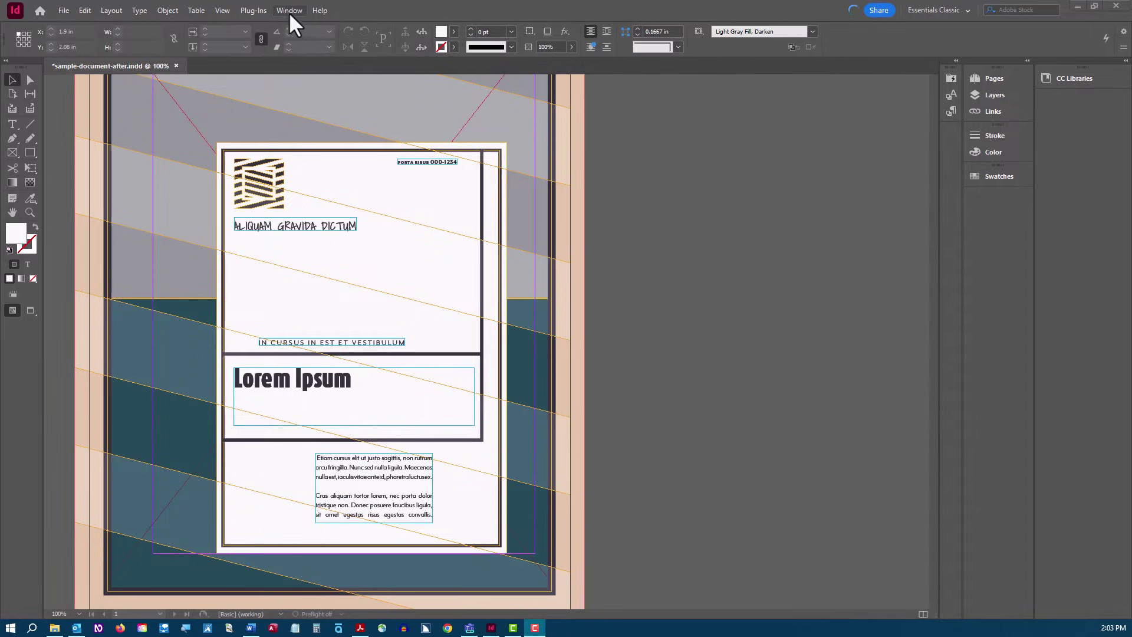
Open the empty Articles panel from the Window menu
click(289, 11)
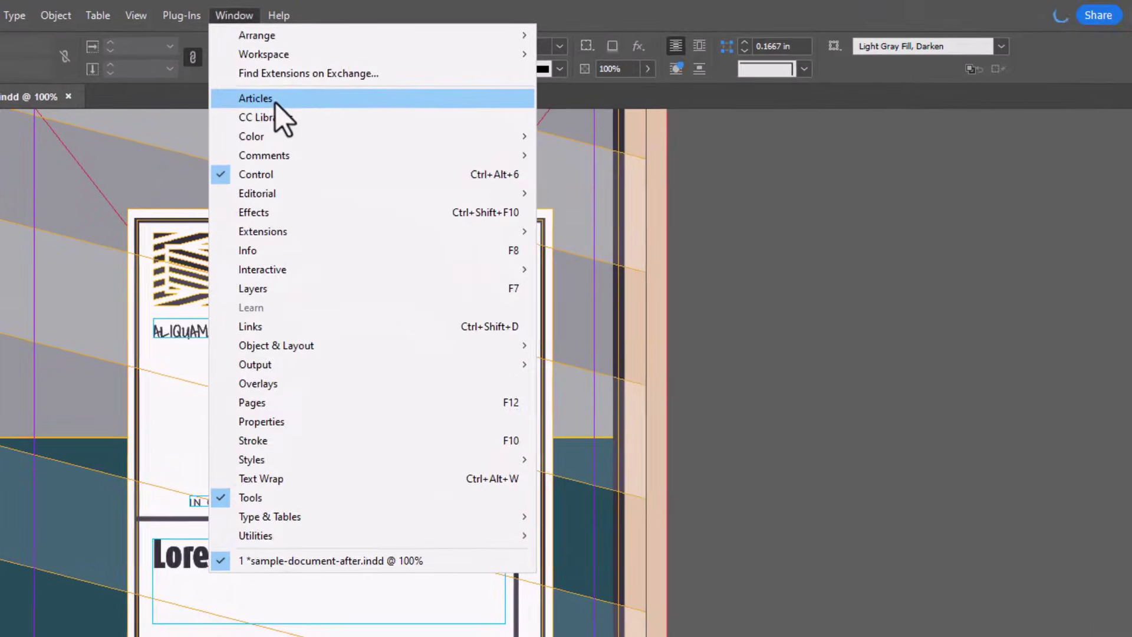
click(296, 83)
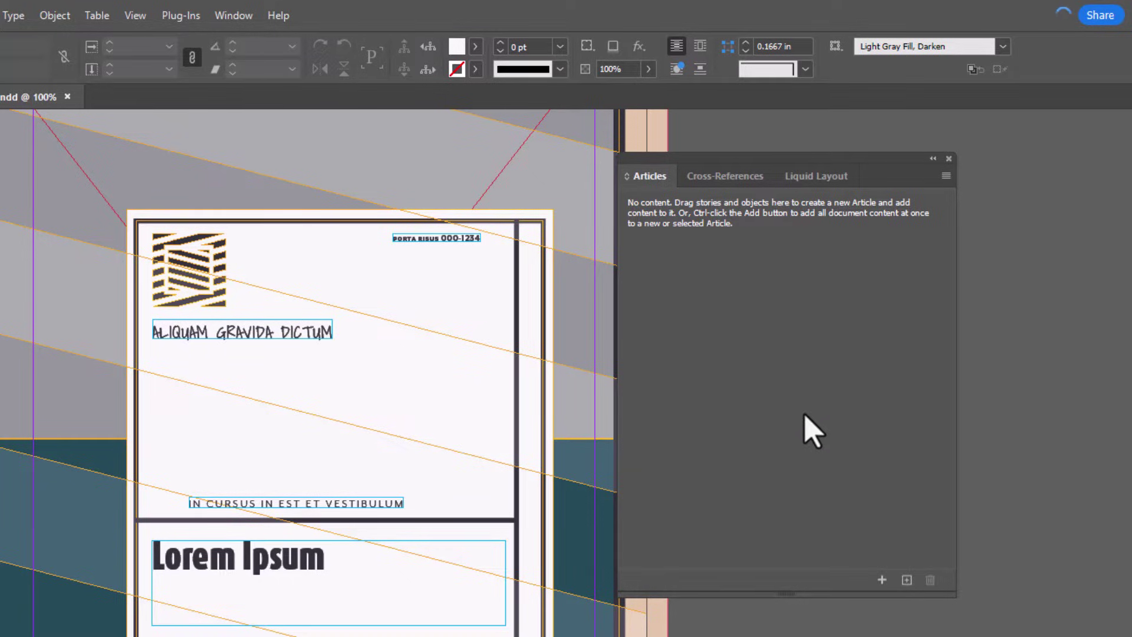
Add the porta risus, ALIQUAM GRAVIDA DICTUM and IN CURSUS frames as Articles 1–3
drag(439, 237, 689, 335)
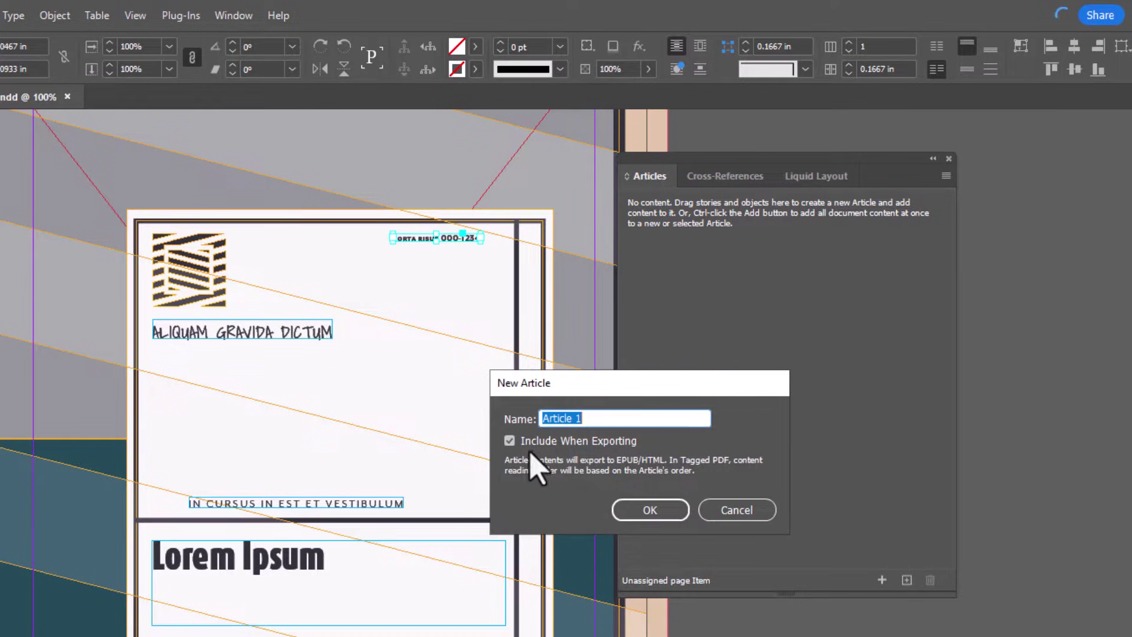
click(644, 507)
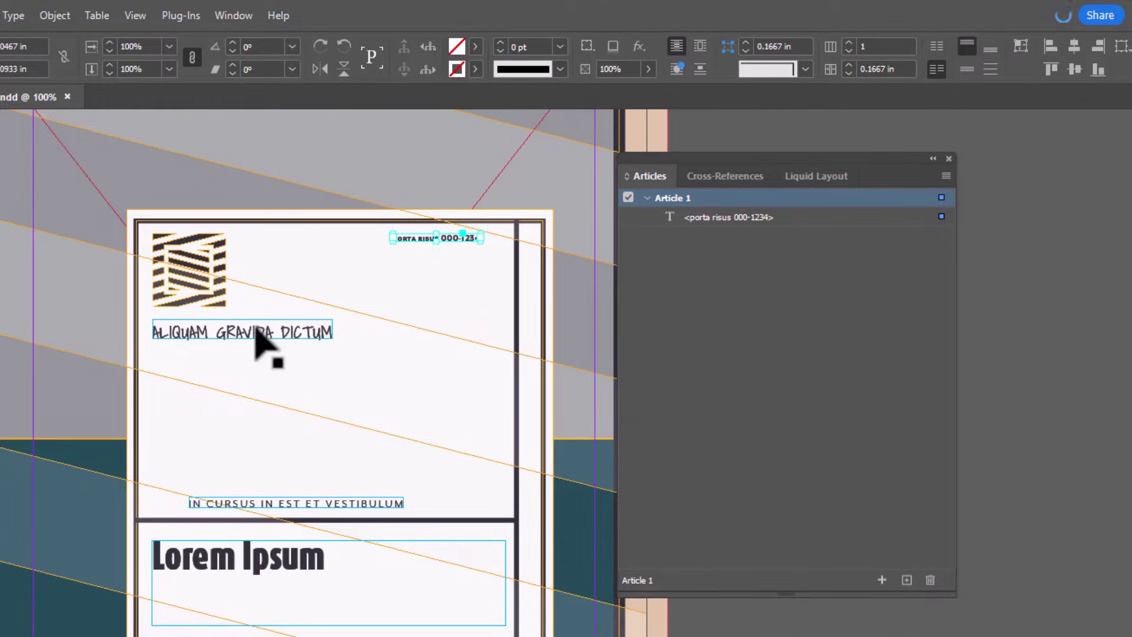
click(227, 336)
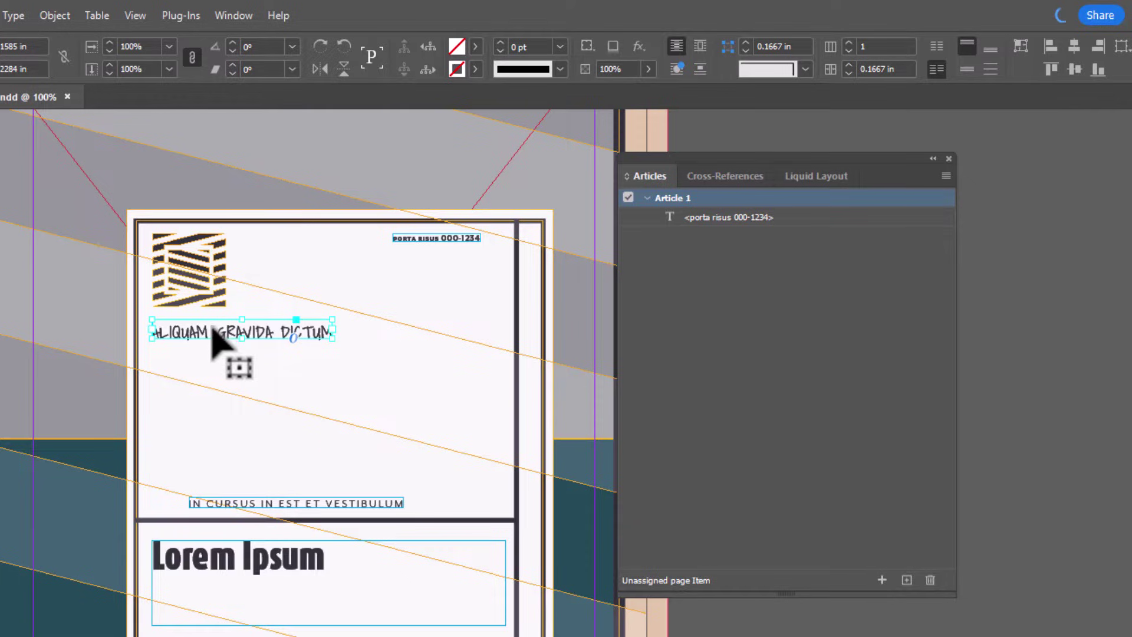
drag(224, 342, 665, 432)
click(648, 512)
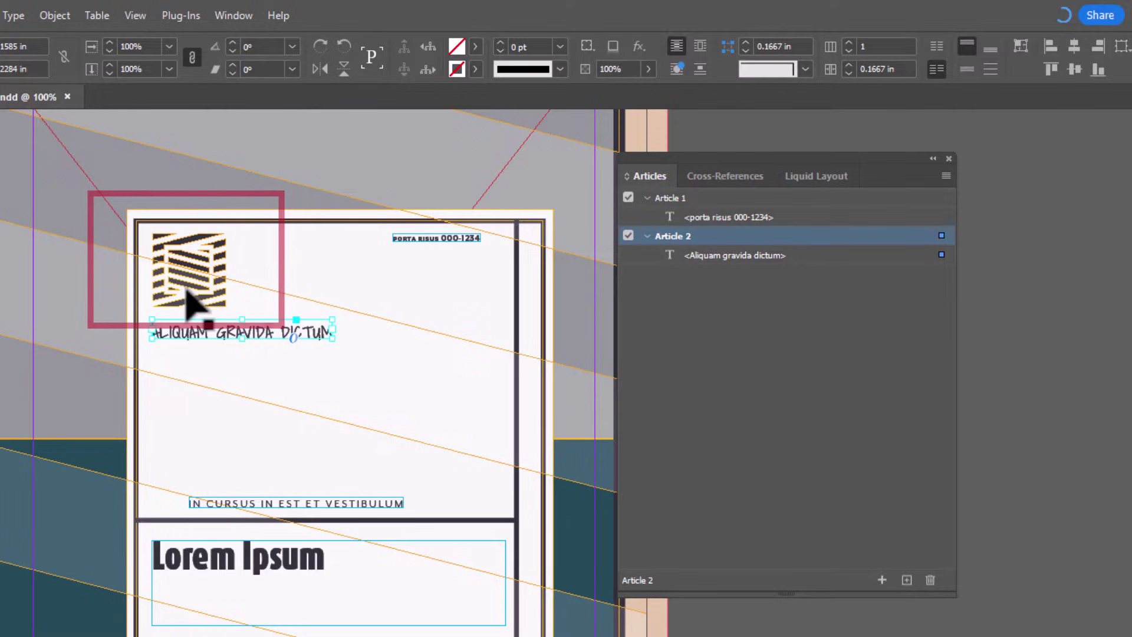
click(199, 301)
drag(246, 507, 718, 481)
click(650, 510)
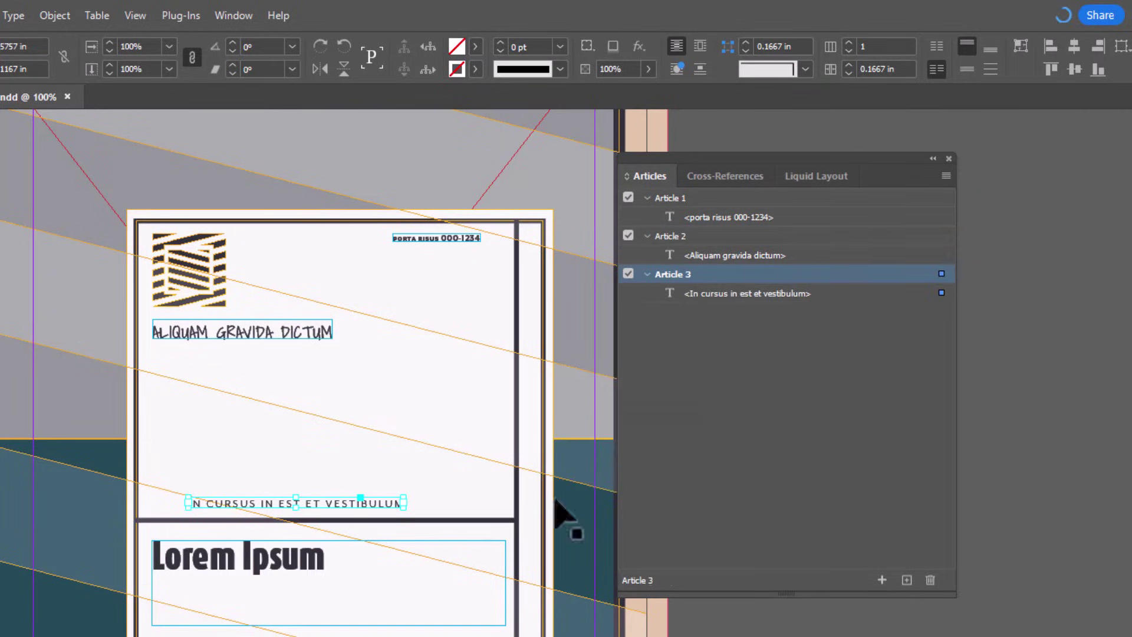
Add the Lorem Ipsum heading and lower body text frames as Articles 4 and 5
click(235, 560)
drag(232, 563, 687, 336)
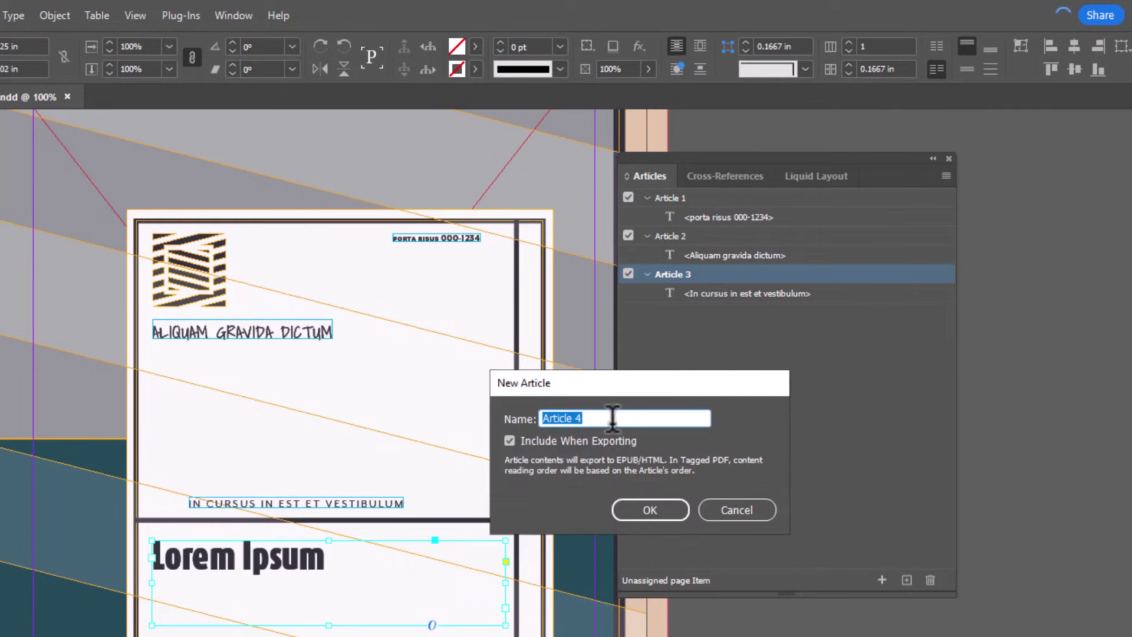
click(645, 510)
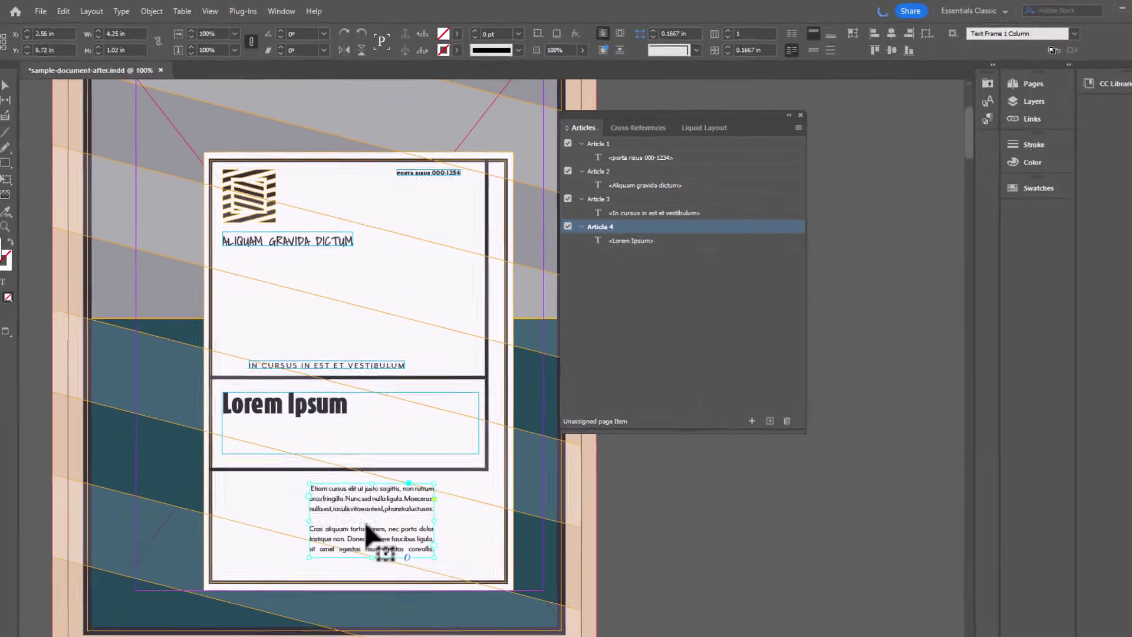
drag(364, 521, 580, 259)
Confirm Article 5, then make the Welcome heading and its body text Article 6
click(570, 346)
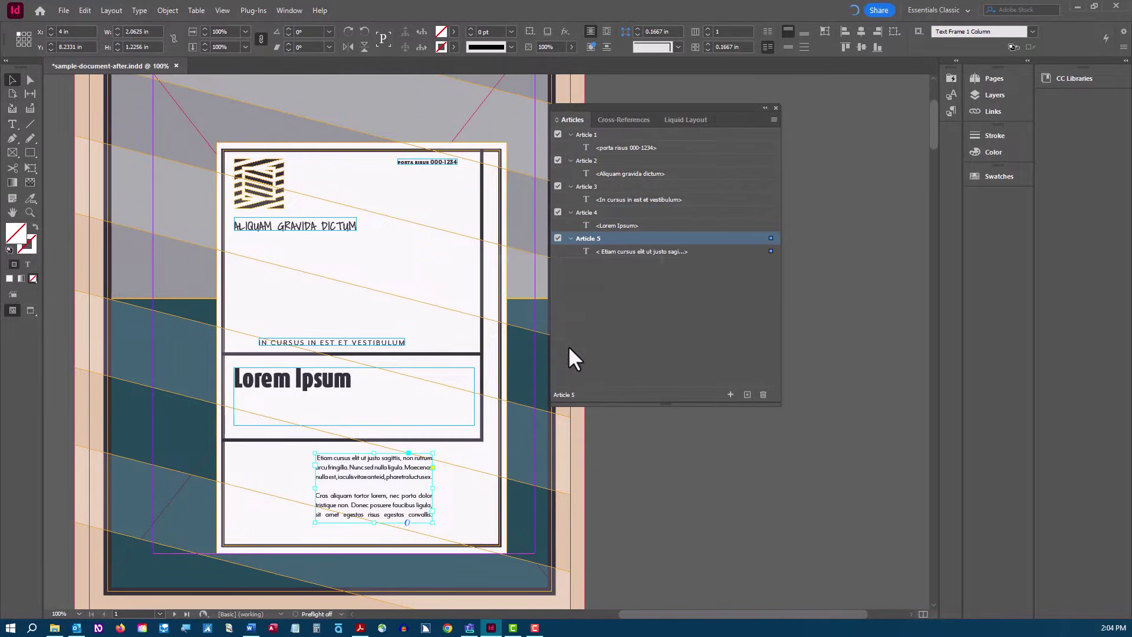
scroll(384, 445, down, 10)
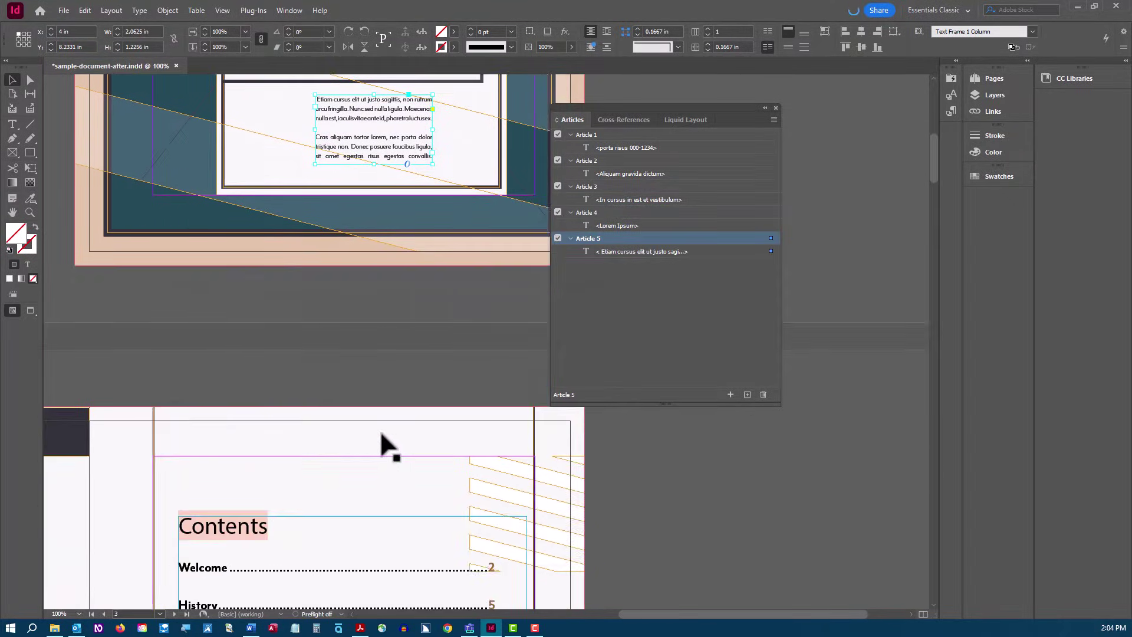
drag(662, 614, 532, 628)
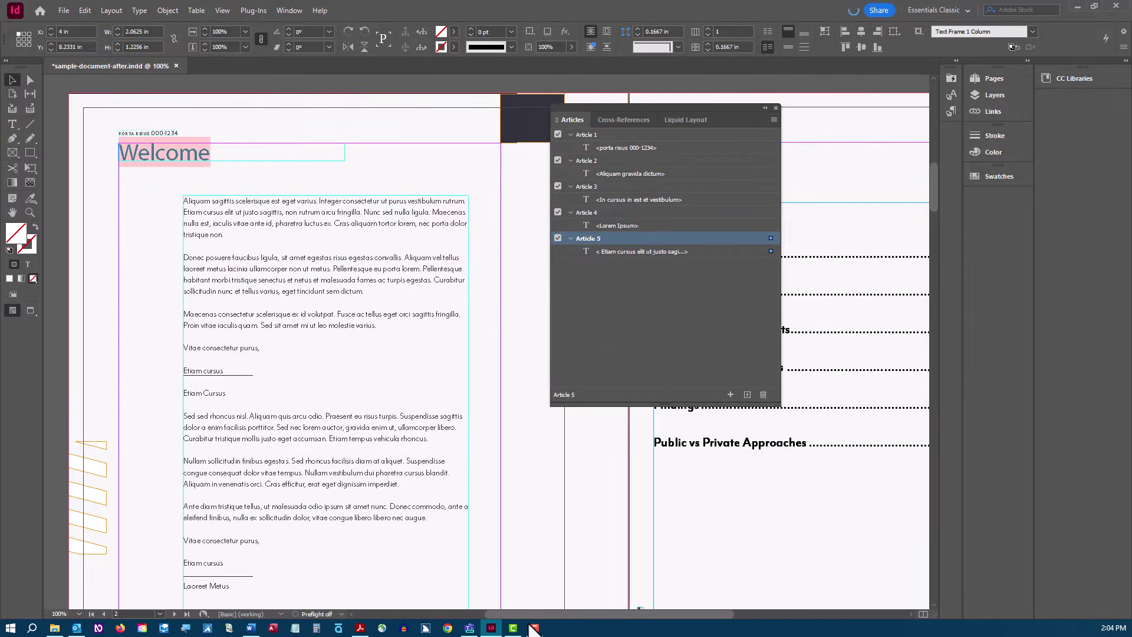
click(177, 154)
shift+click(268, 268)
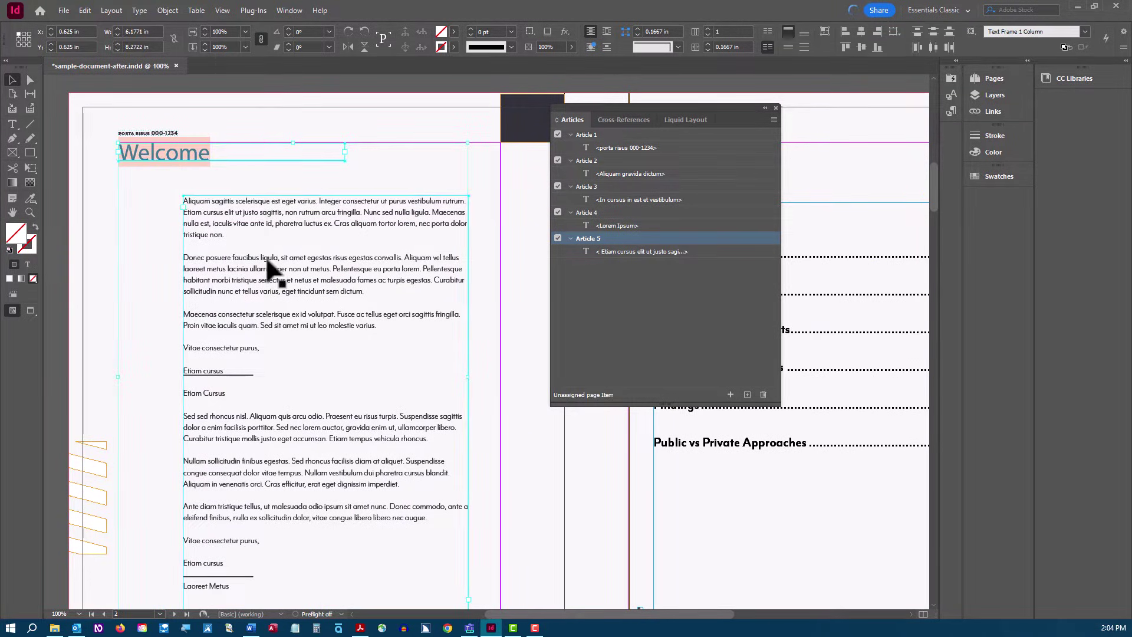
drag(283, 281, 585, 273)
click(586, 346)
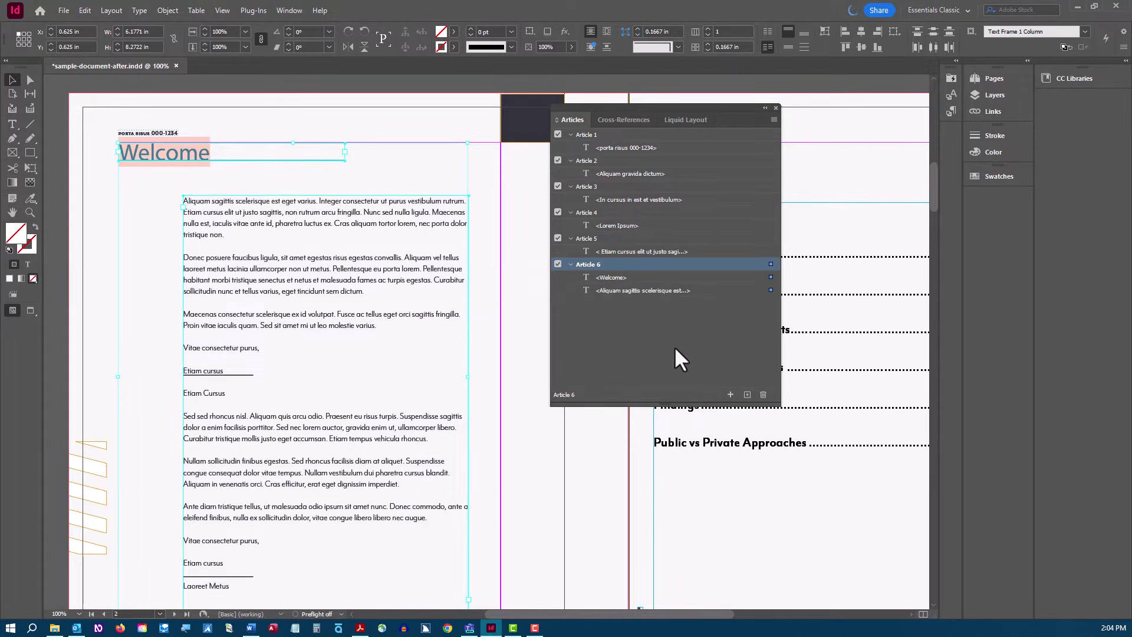
Make the Contents frame Article 7
drag(536, 614, 688, 596)
click(184, 222)
drag(185, 222, 580, 308)
click(566, 347)
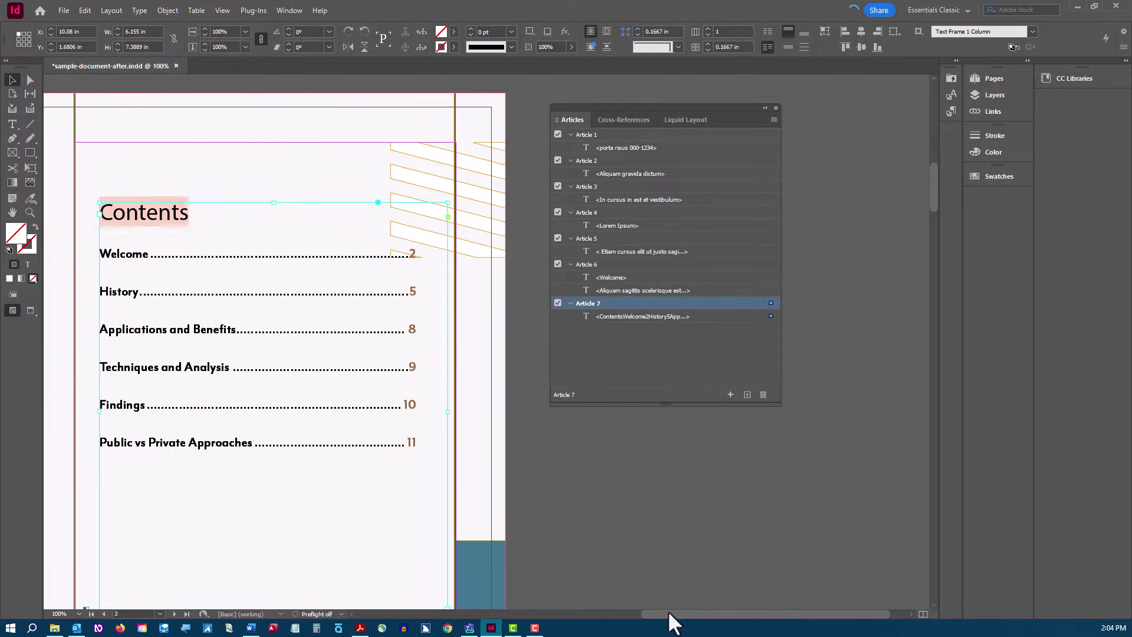
Create Article 8 from the DNA image and the Cras efficitur quote
drag(666, 613, 513, 614)
scroll(513, 462, down, 6)
scroll(512, 460, down, 8)
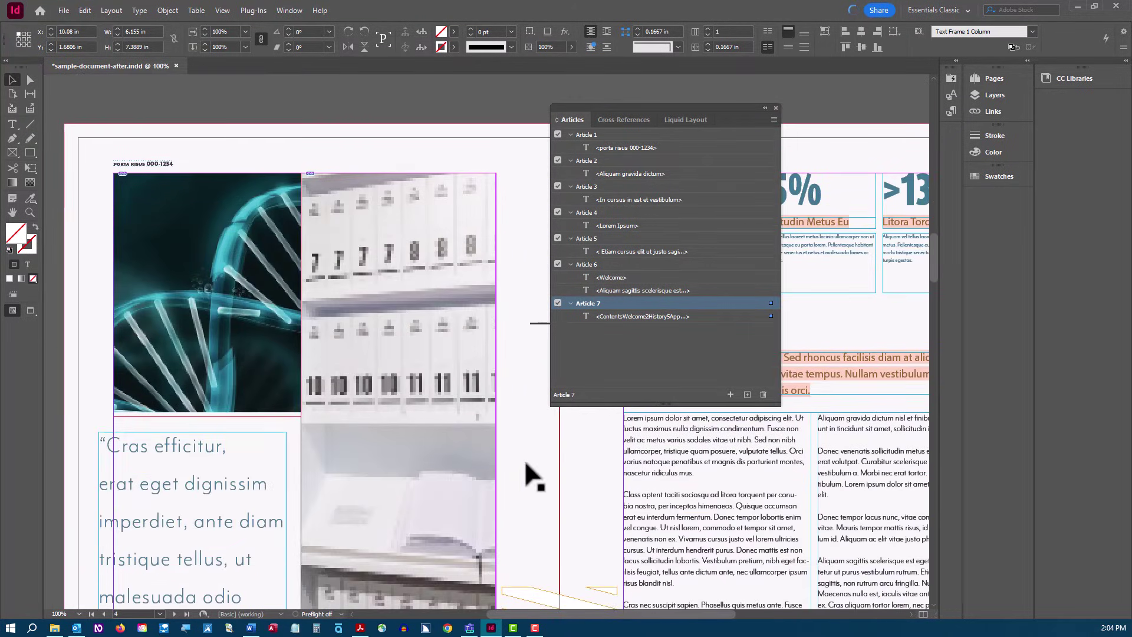
click(134, 121)
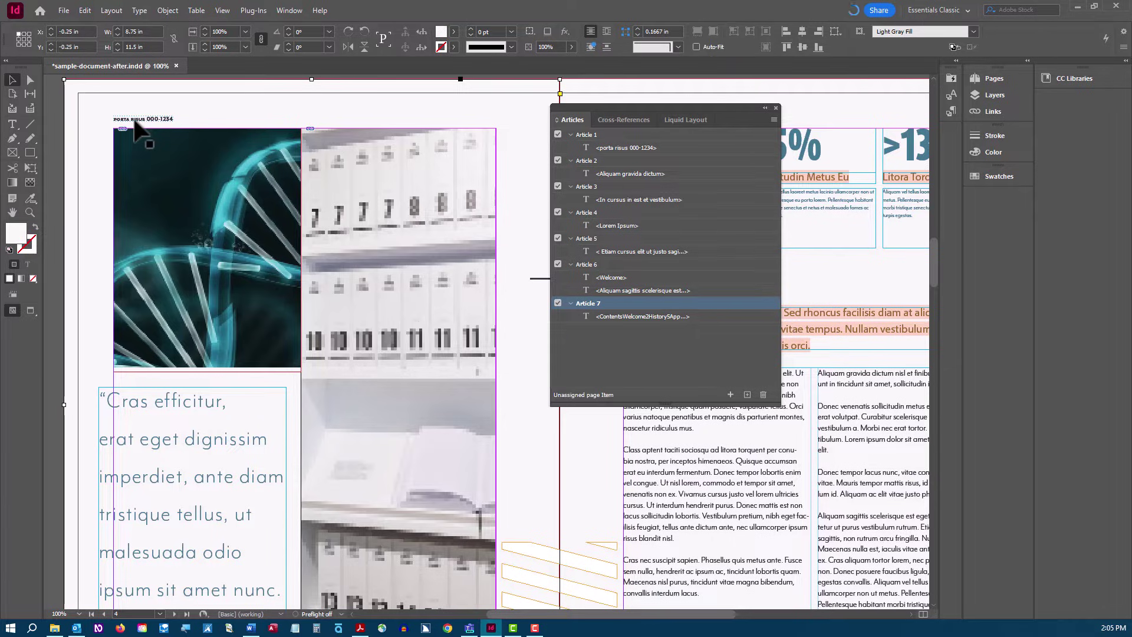
drag(134, 119, 137, 119)
click(189, 247)
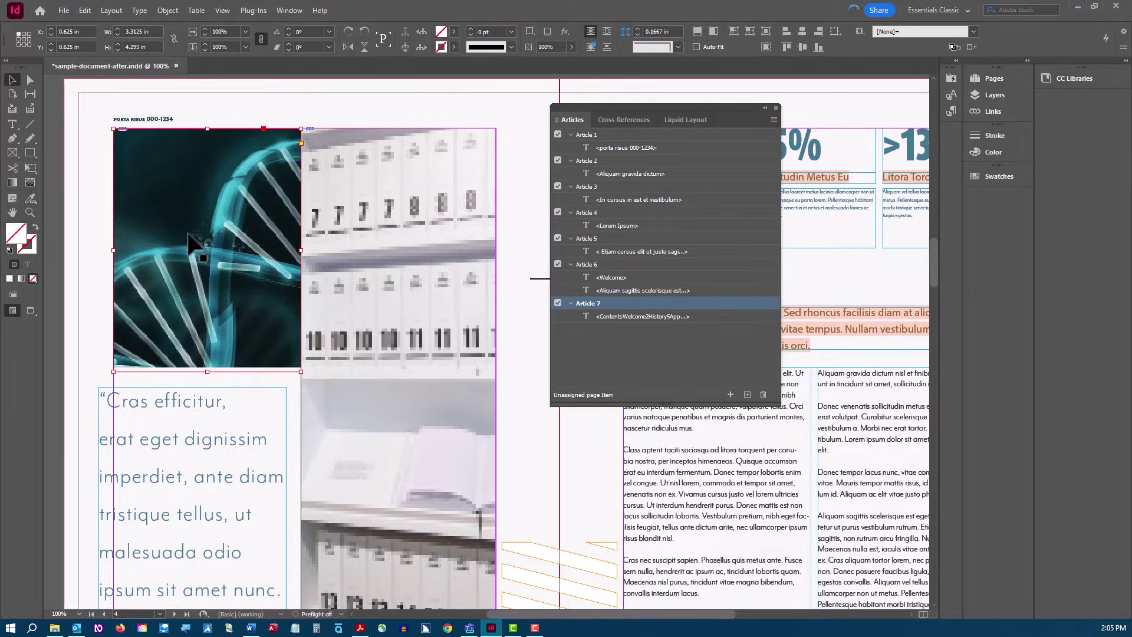
shift+click(218, 505)
drag(379, 416, 607, 338)
click(569, 345)
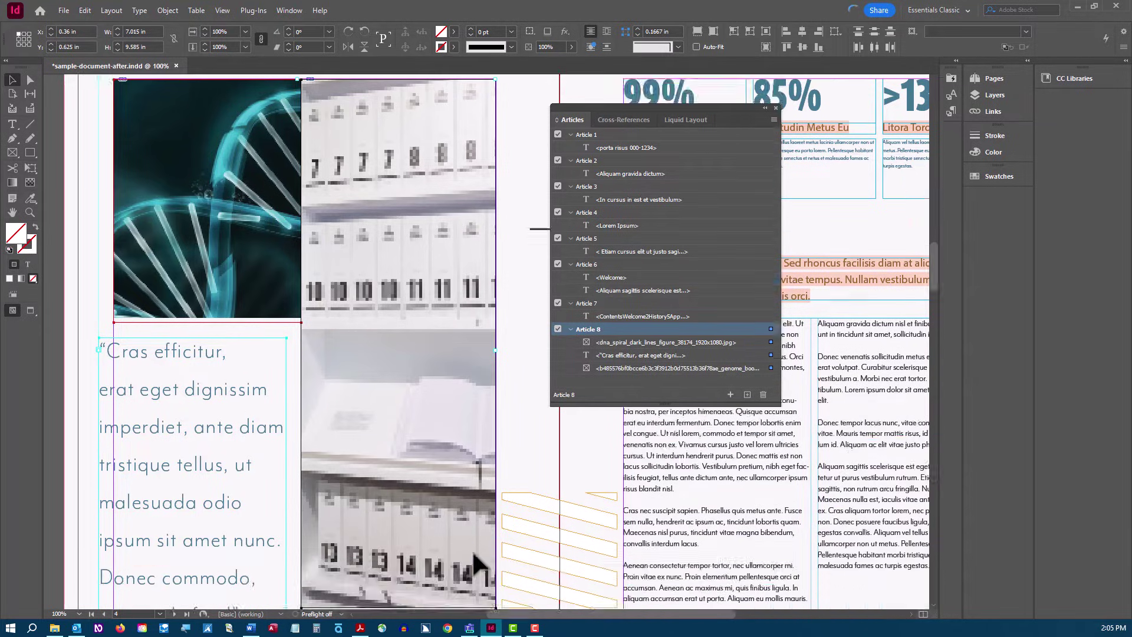
Add the 99%, 85%, >13% stat columns and Nullam sollicitudin intro frames to Article 8
scroll(531, 524, right, 5)
click(125, 145)
drag(125, 144, 642, 387)
drag(248, 222, 582, 387)
drag(407, 206, 558, 387)
click(180, 330)
drag(180, 331, 625, 374)
scroll(253, 324, down, 3)
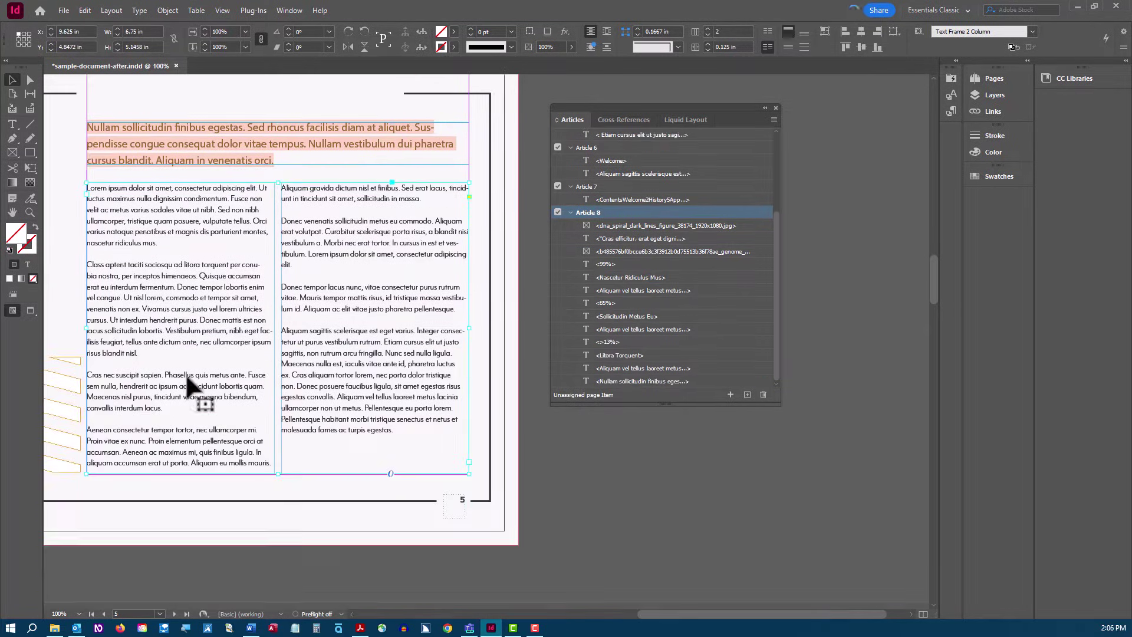
drag(253, 324, 590, 377)
scroll(389, 454, right, 5)
scroll(392, 454, up, 1)
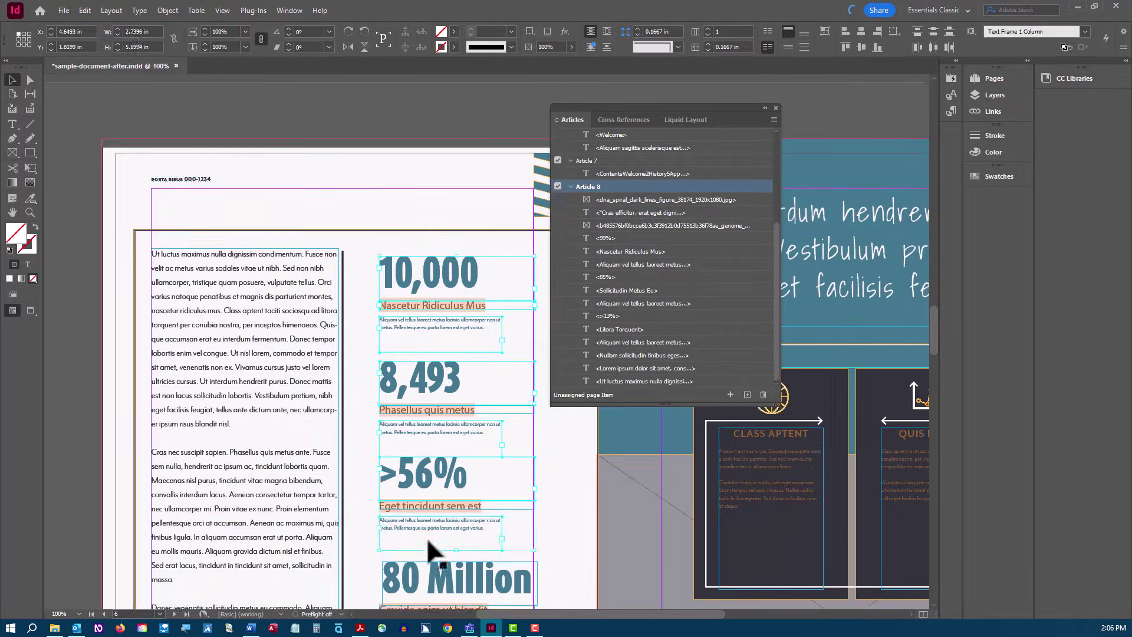
scroll(430, 551, down, 1)
drag(442, 240, 591, 538)
Add the Techniques and Analysis, Findings, Public vs Private and Our Commitment frames to Article 8
scroll(592, 537, right, 5)
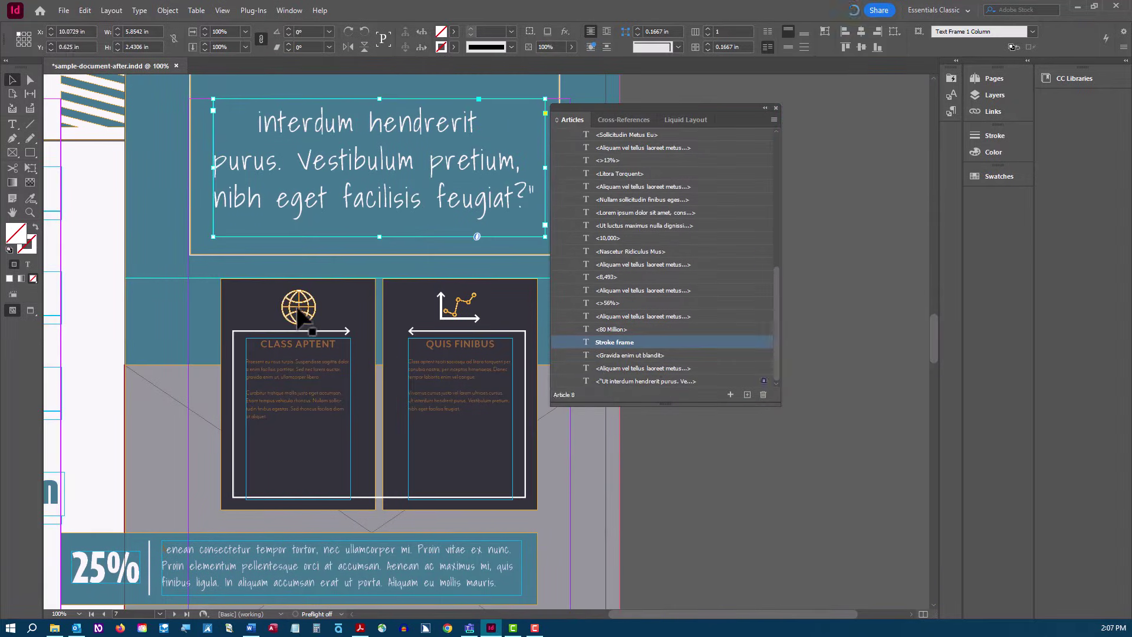
drag(328, 384, 643, 374)
scroll(413, 353, right, 5)
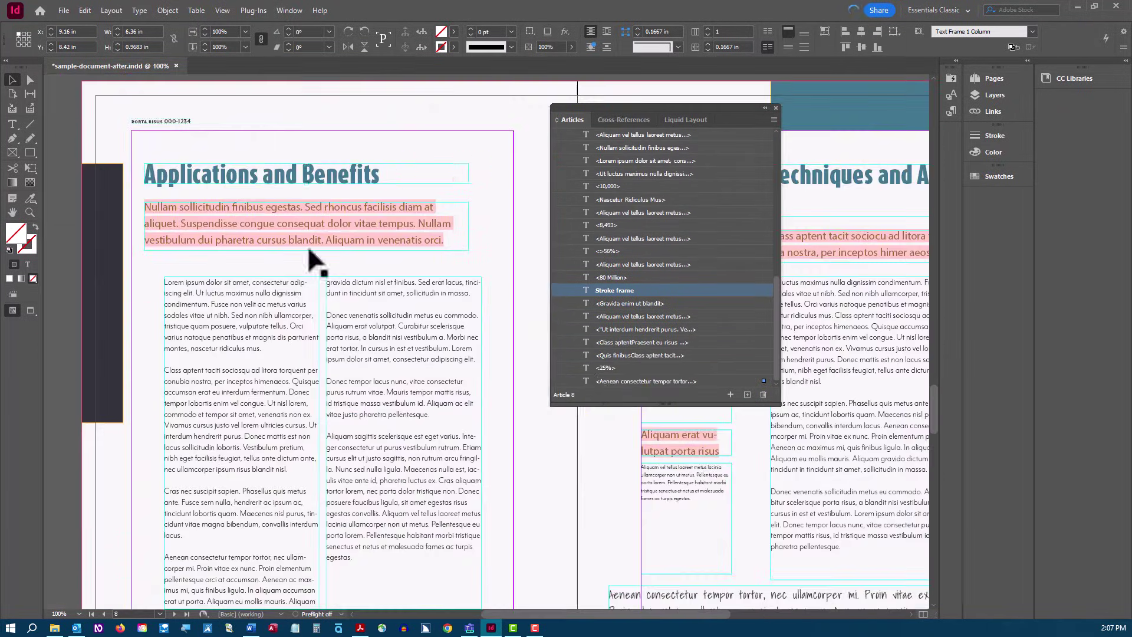
drag(265, 185, 628, 363)
scroll(632, 590, right, 5)
drag(632, 590, 607, 392)
scroll(157, 366, down, 3)
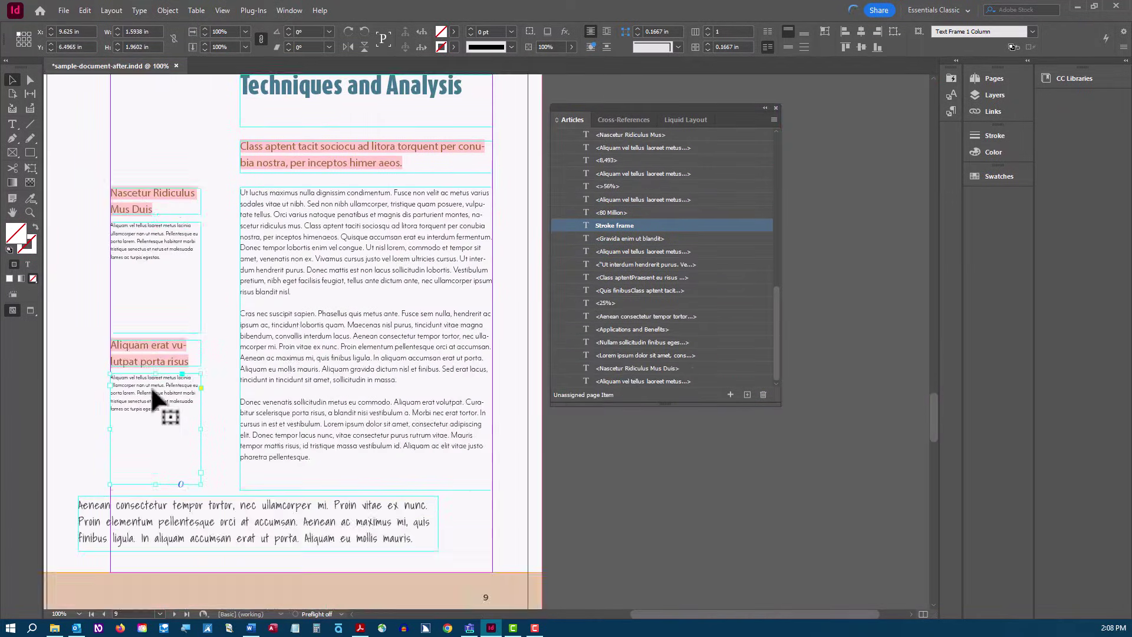
drag(157, 366, 628, 389)
scroll(391, 443, down, 10)
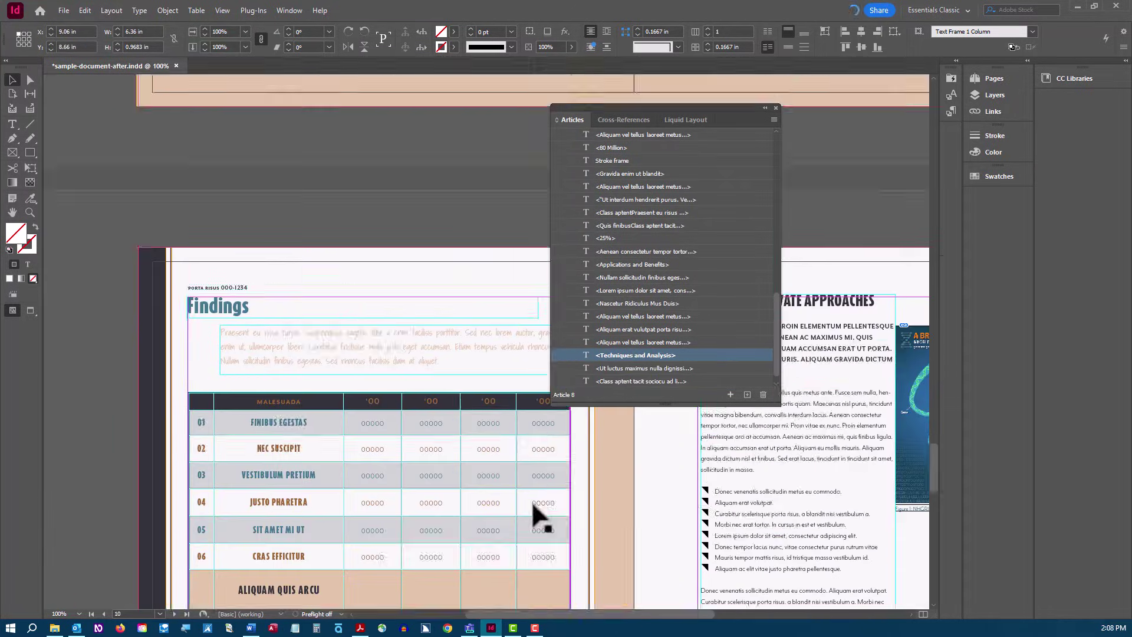
drag(299, 232, 643, 395)
scroll(383, 354, right, 10)
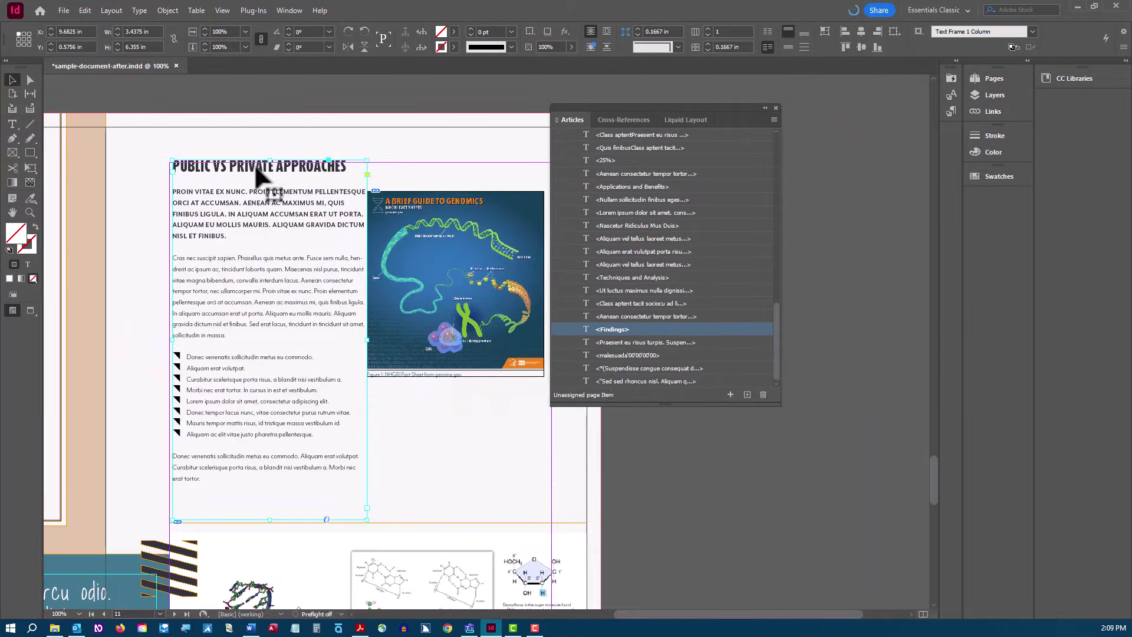
drag(253, 171, 614, 384)
scroll(682, 505, down, 10)
drag(682, 505, 607, 392)
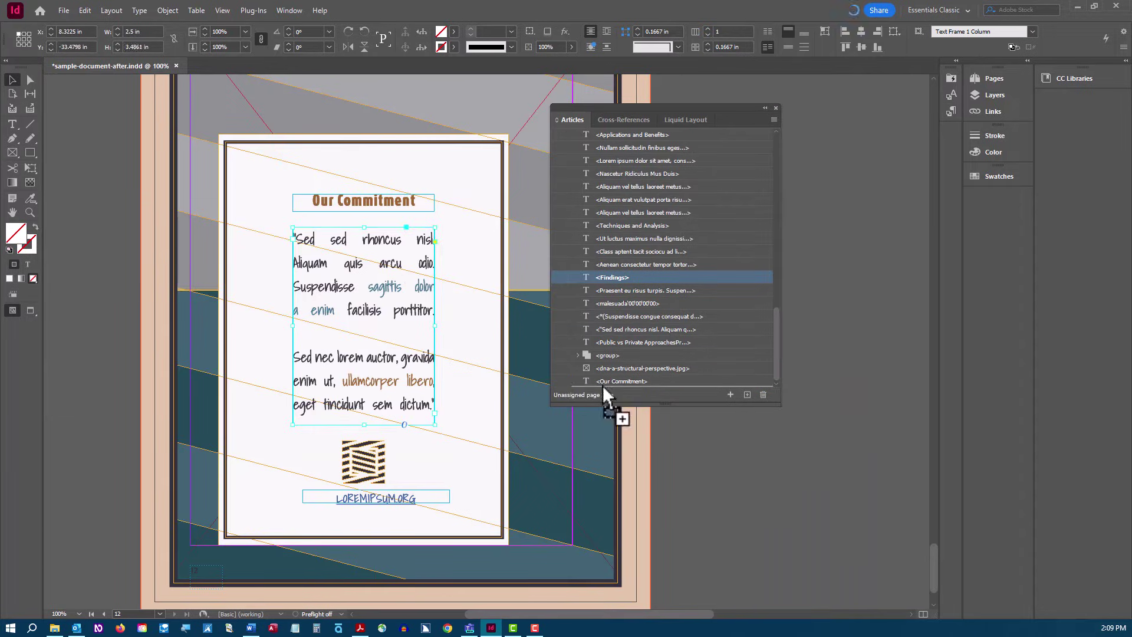
scroll(519, 613, right, 2)
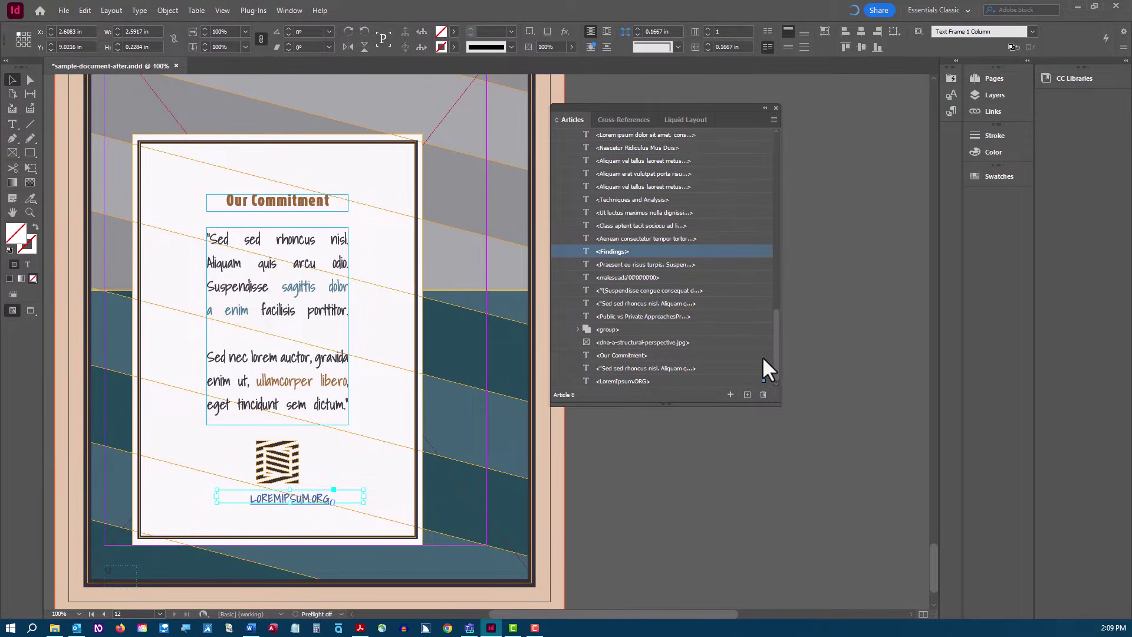
Scroll the Articles panel and open its flyout menu
drag(774, 353, 789, 155)
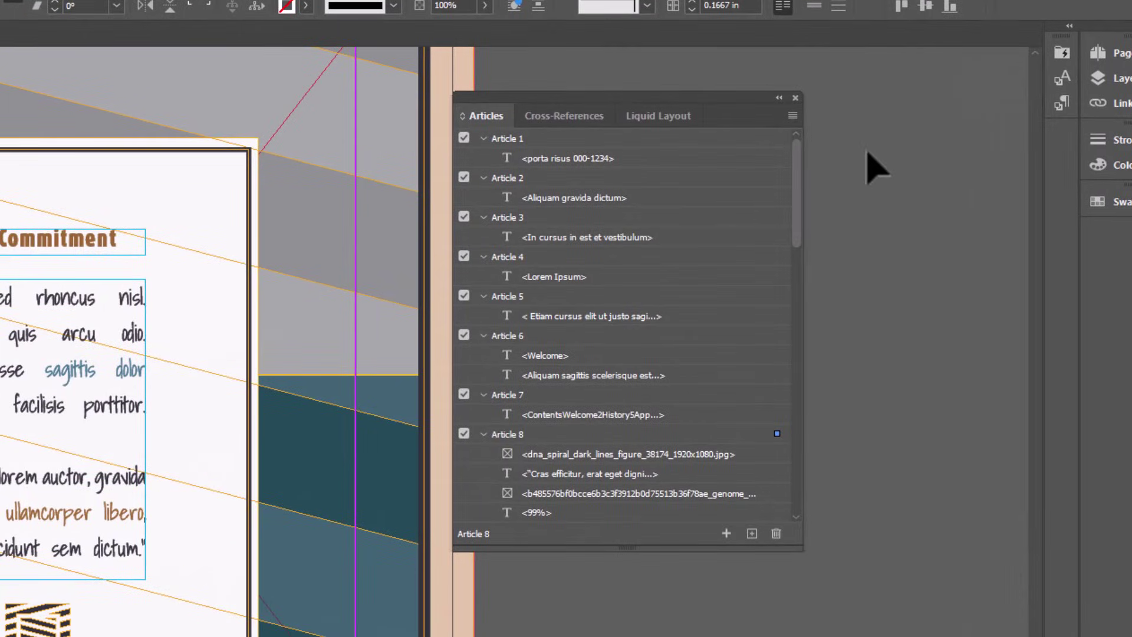
click(792, 116)
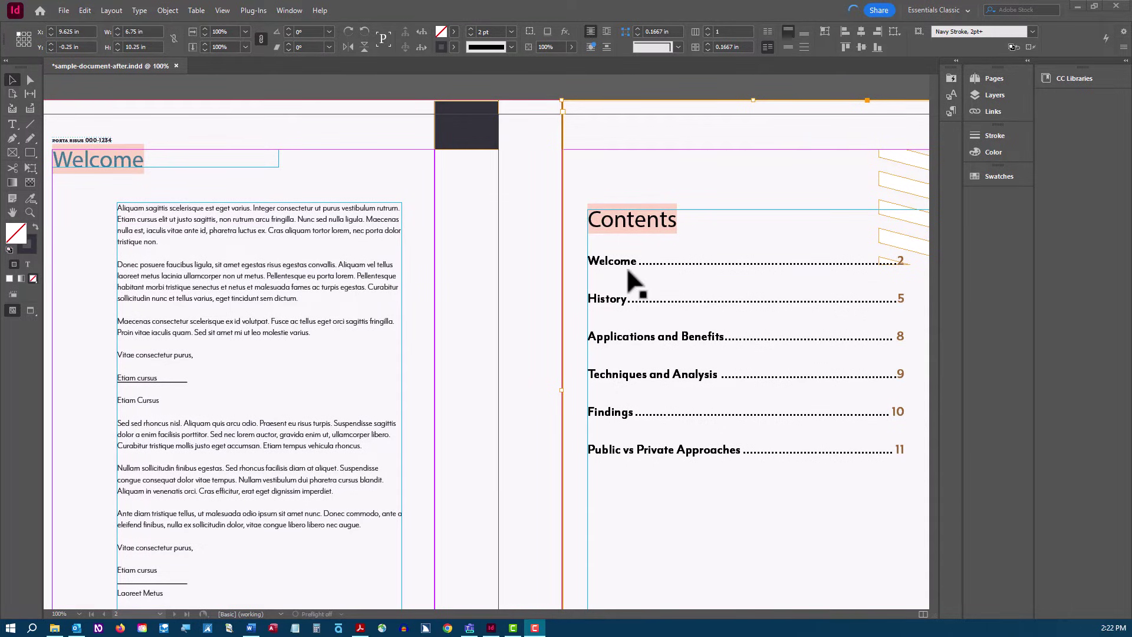
Open the Table of Contents settings and check that Create PDF Bookmarks is enabled
click(119, 11)
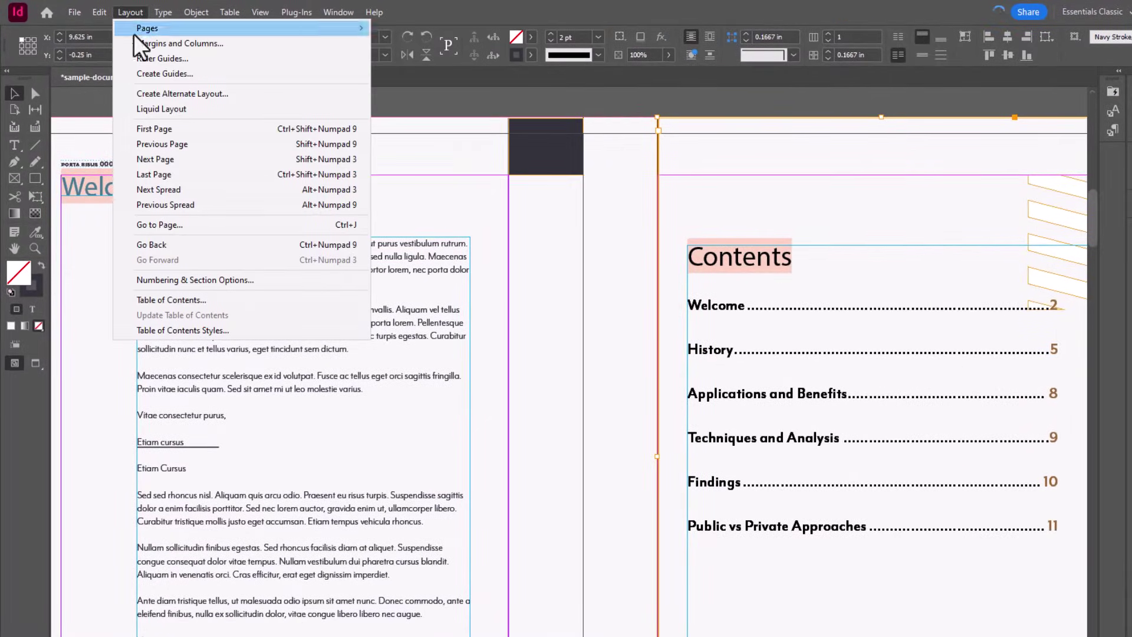
click(188, 301)
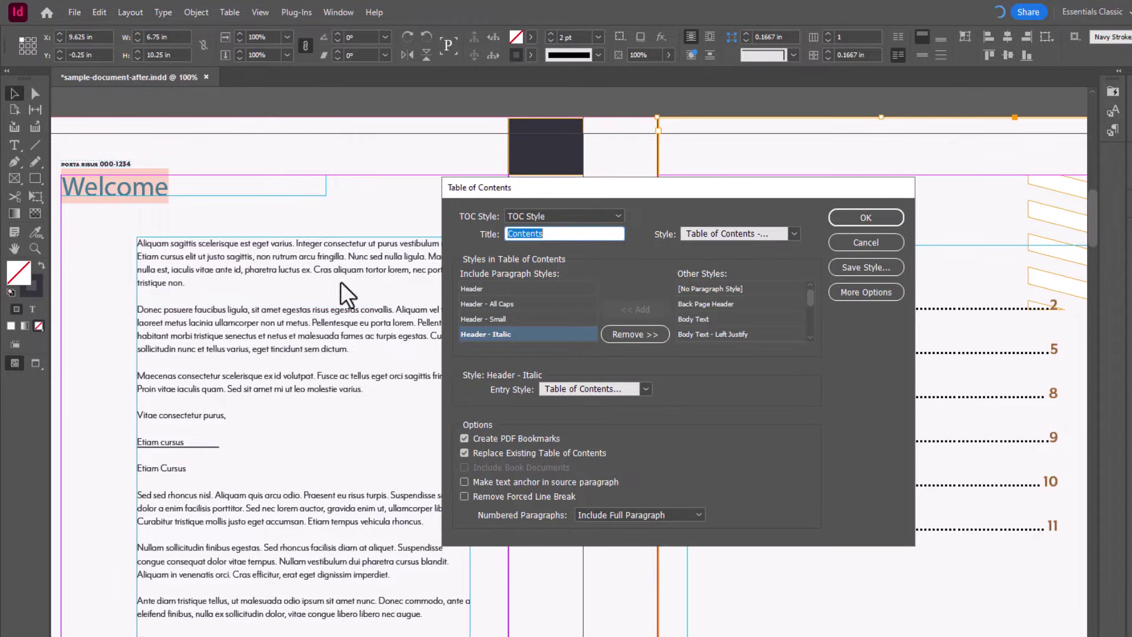
drag(558, 185, 309, 201)
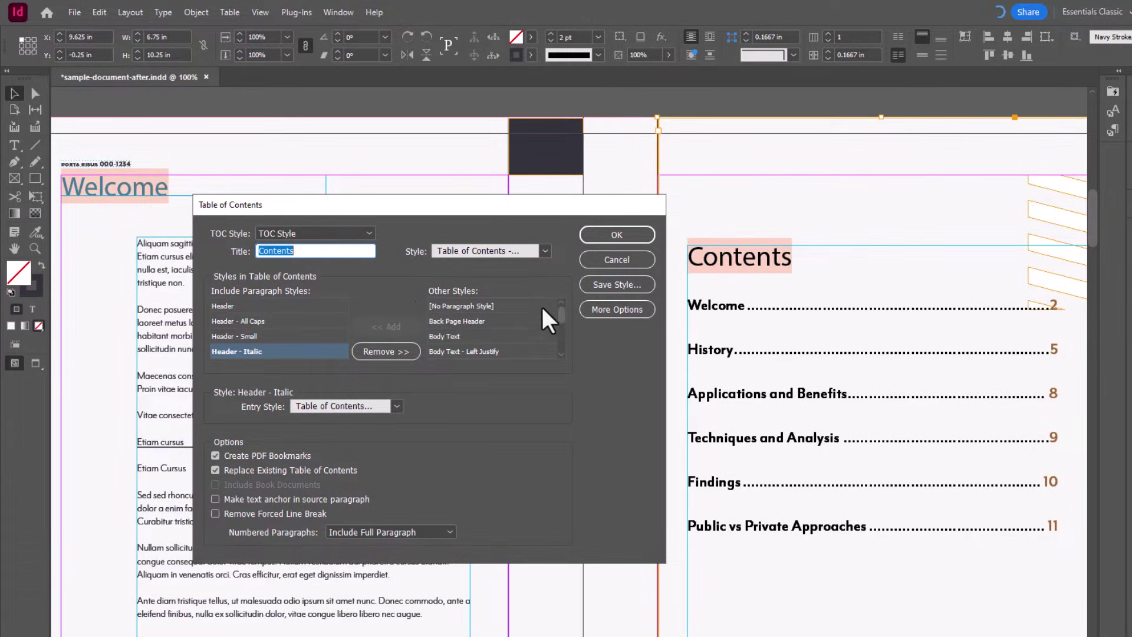
mouse_move(560, 315)
mouse_down()
mouse_move(560, 330)
mouse_move(561, 307)
mouse_up()
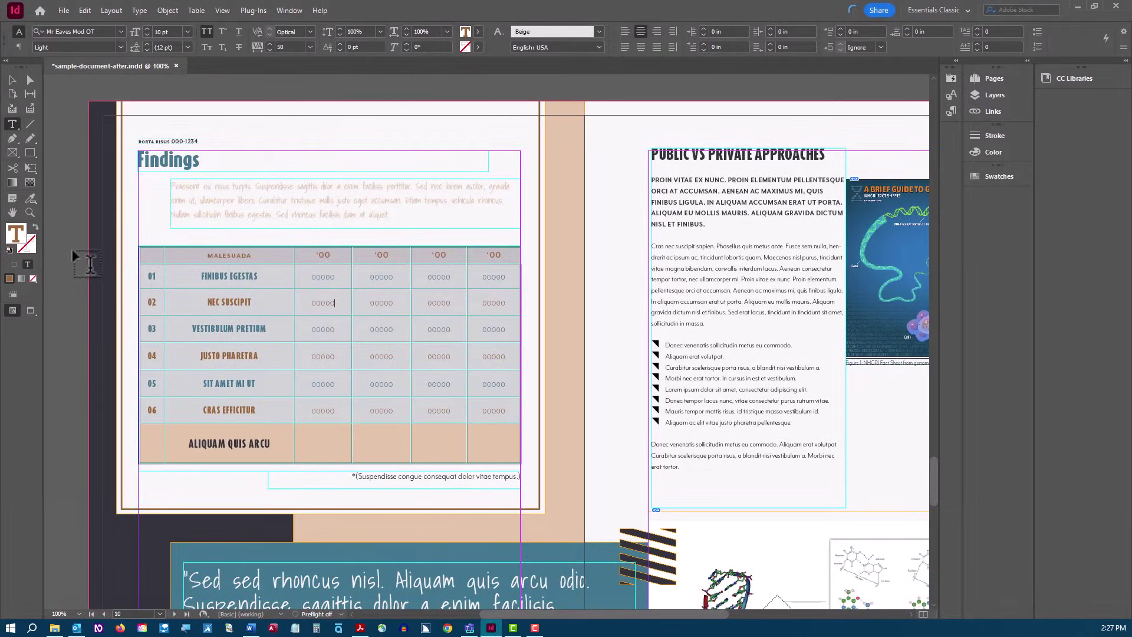
Convert the Findings table's top MALESUADA row into a table header row
click(70, 250)
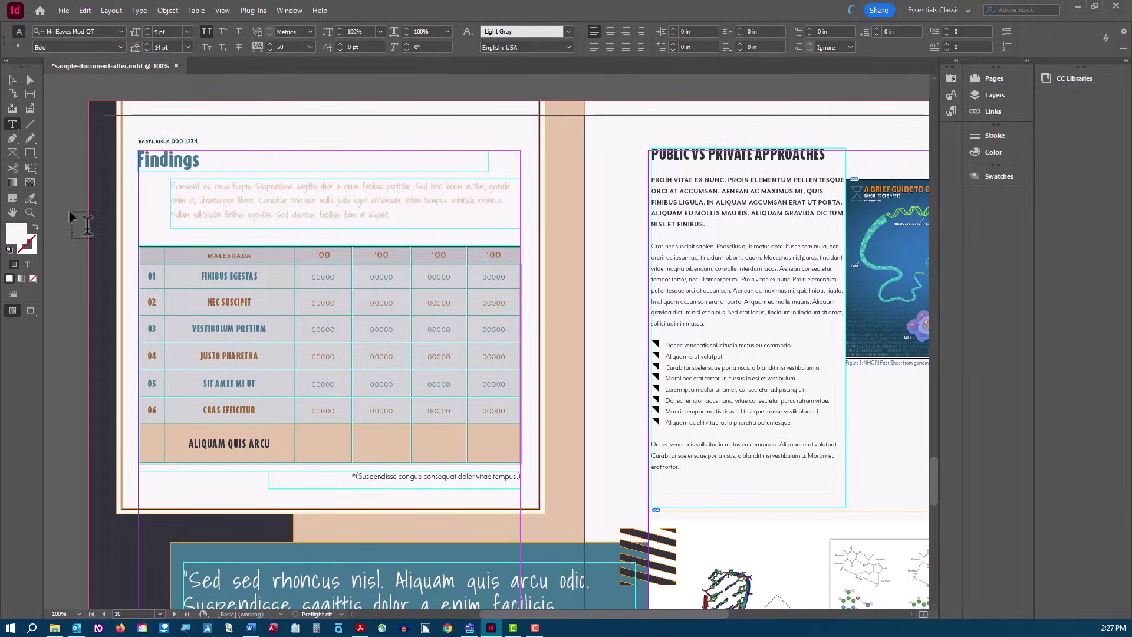
click(11, 80)
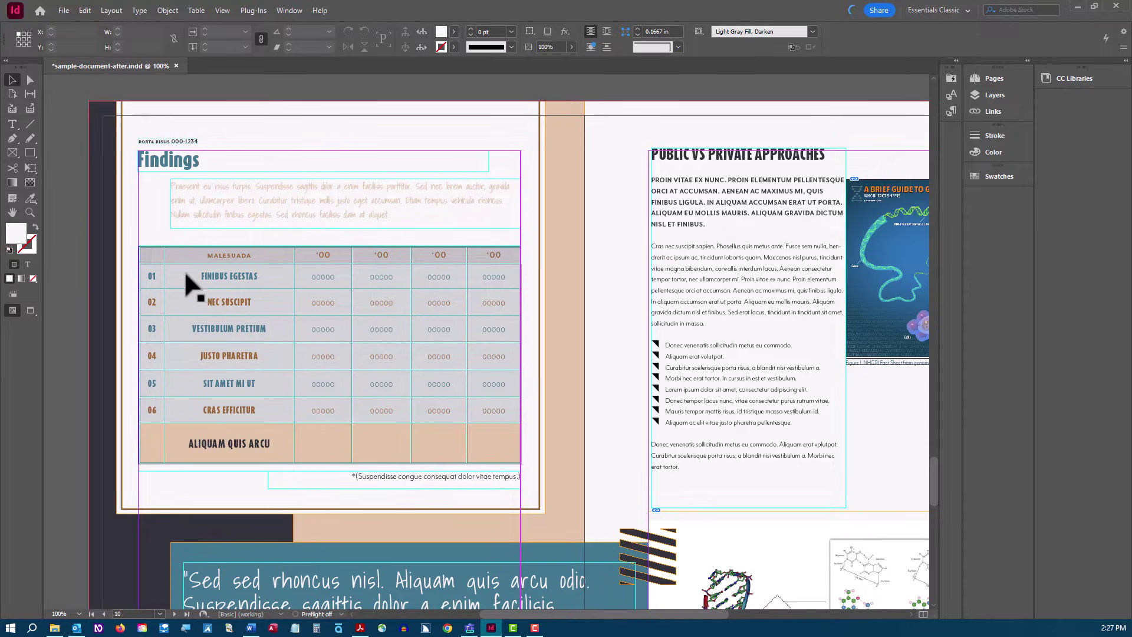
double_click(175, 257)
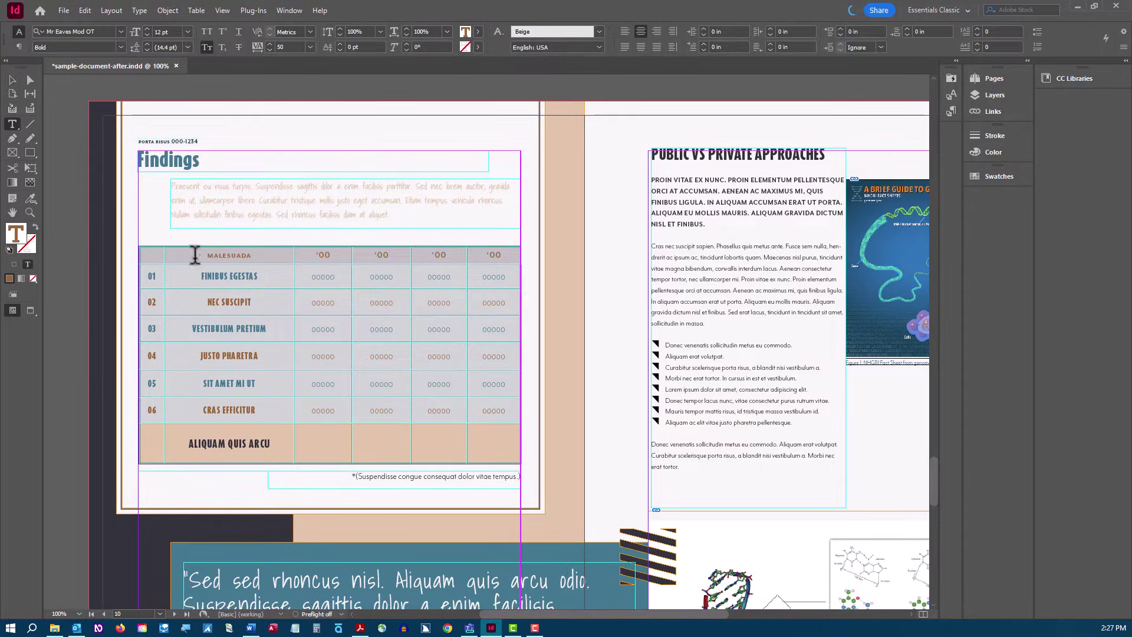
drag(207, 255, 494, 258)
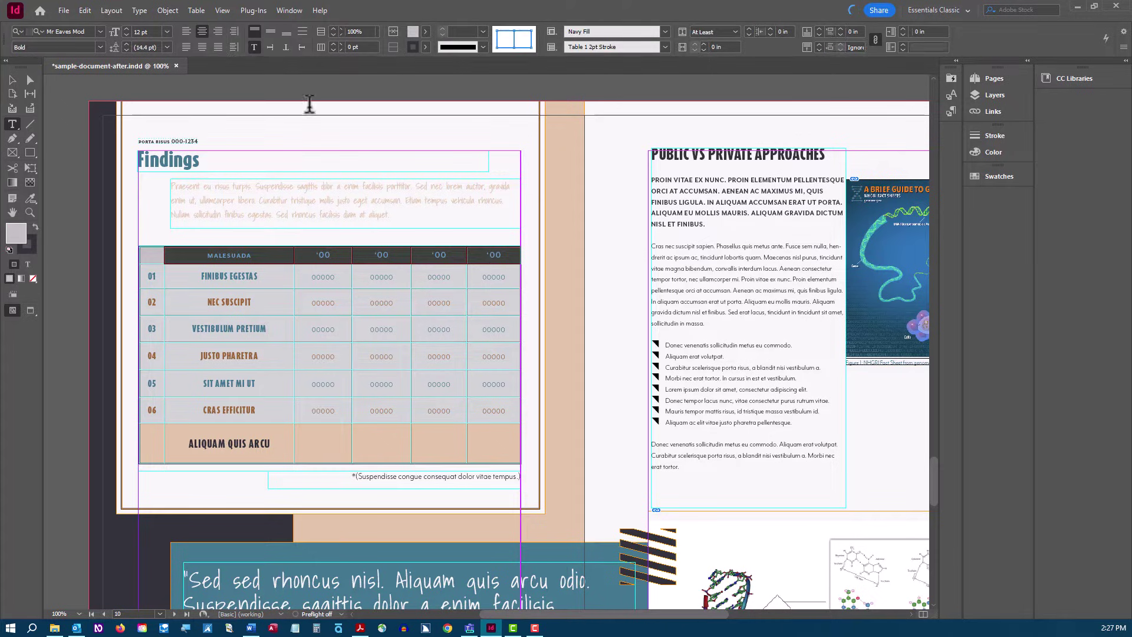
click(197, 8)
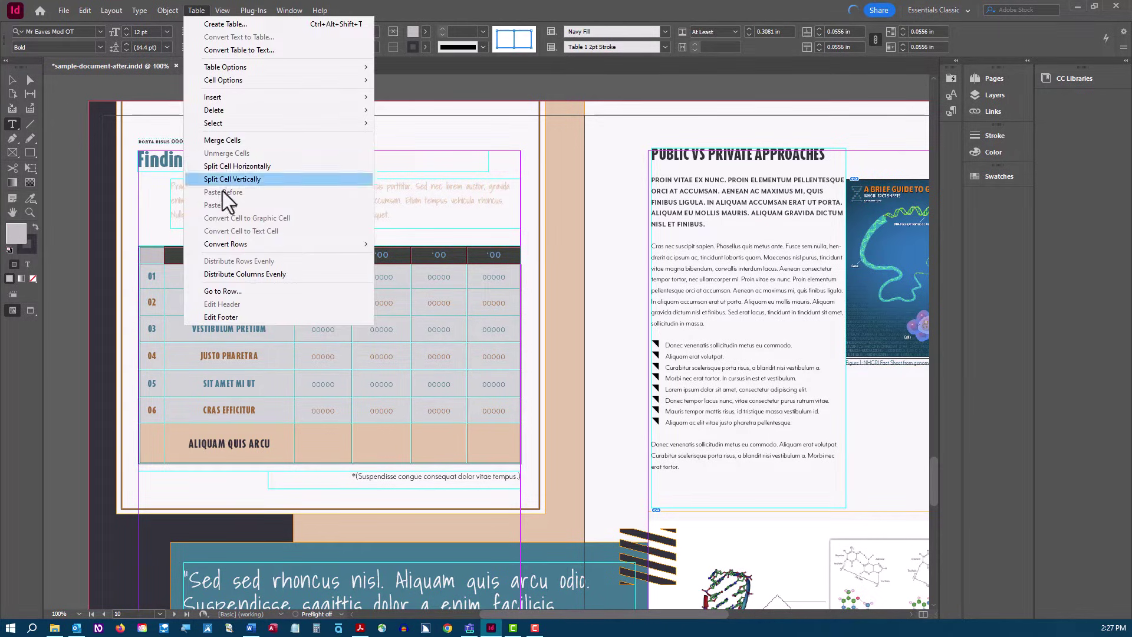
mouse_move(232, 245)
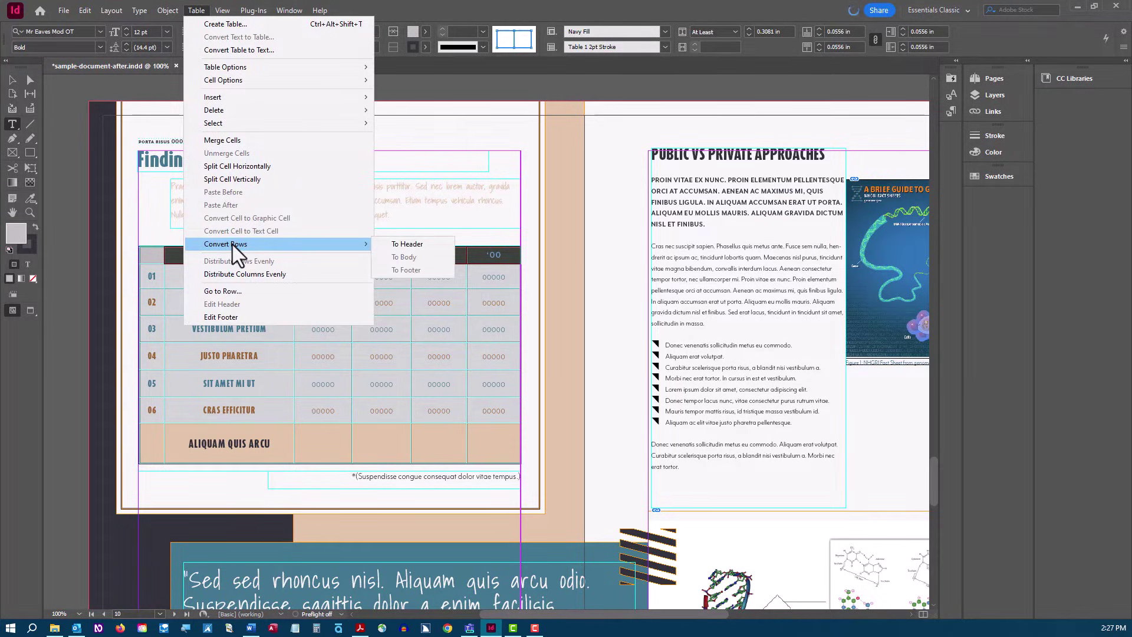
click(398, 243)
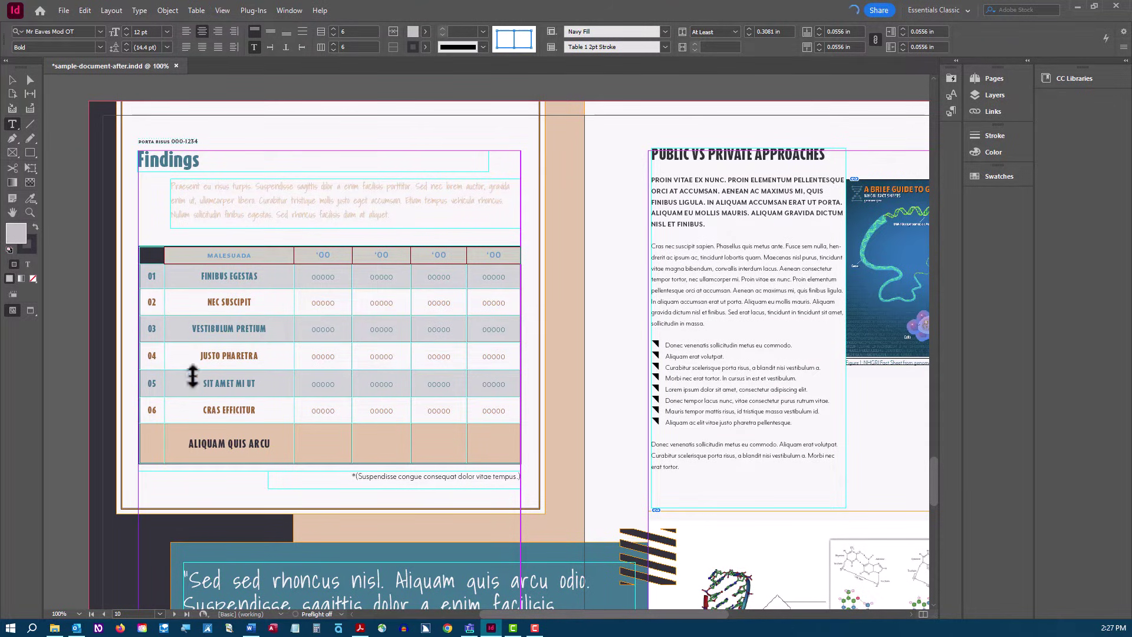
click(58, 411)
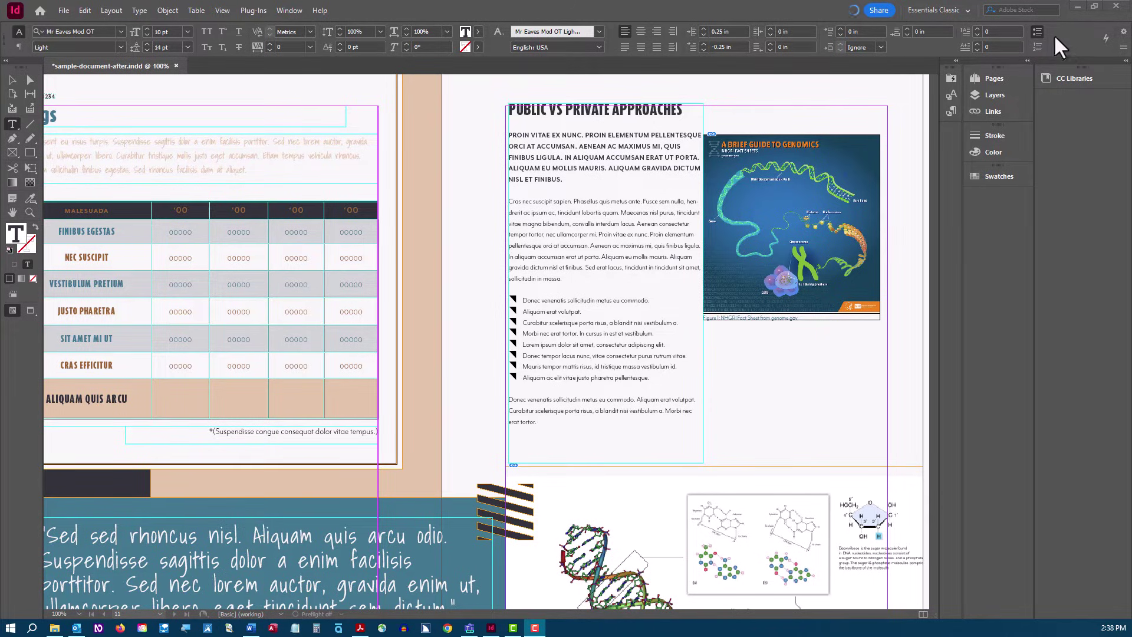
alt+click(1035, 31)
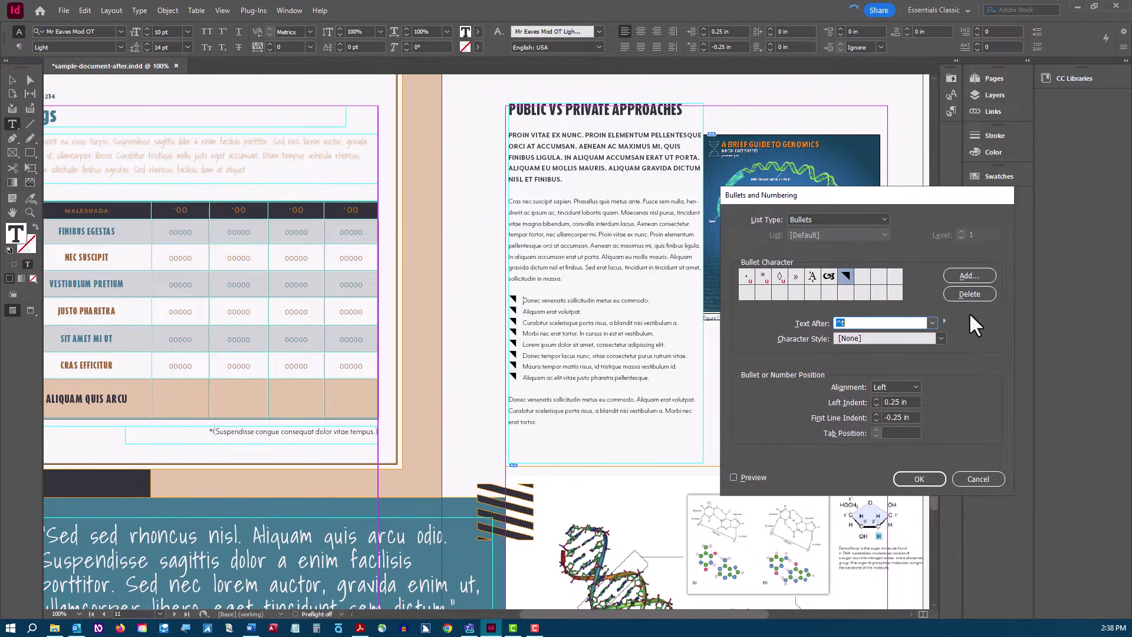
click(966, 276)
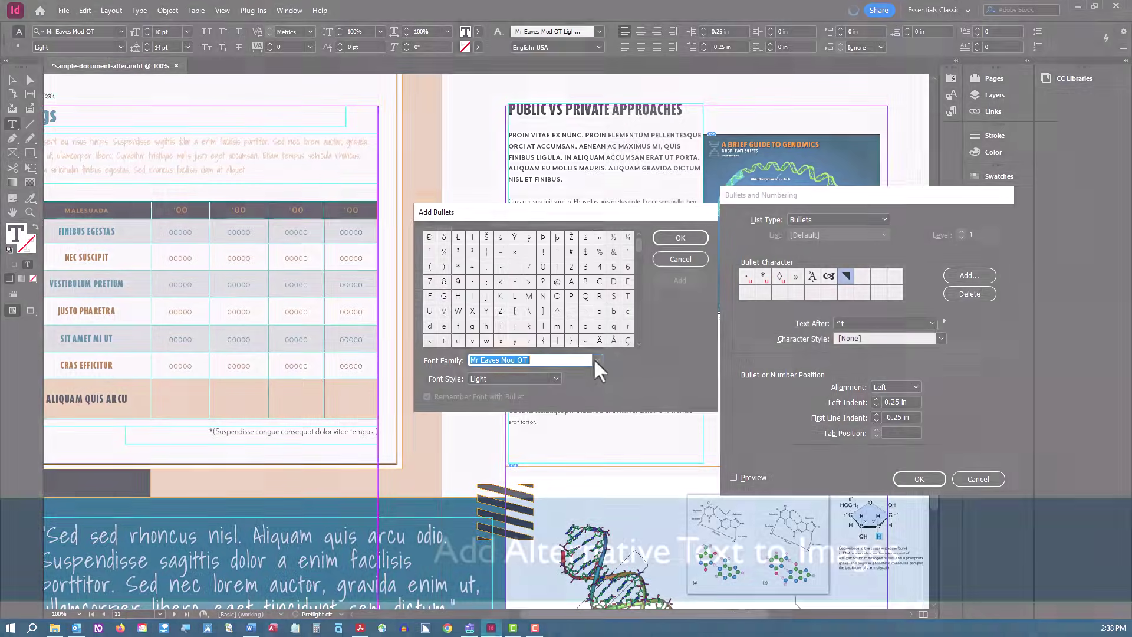
click(597, 360)
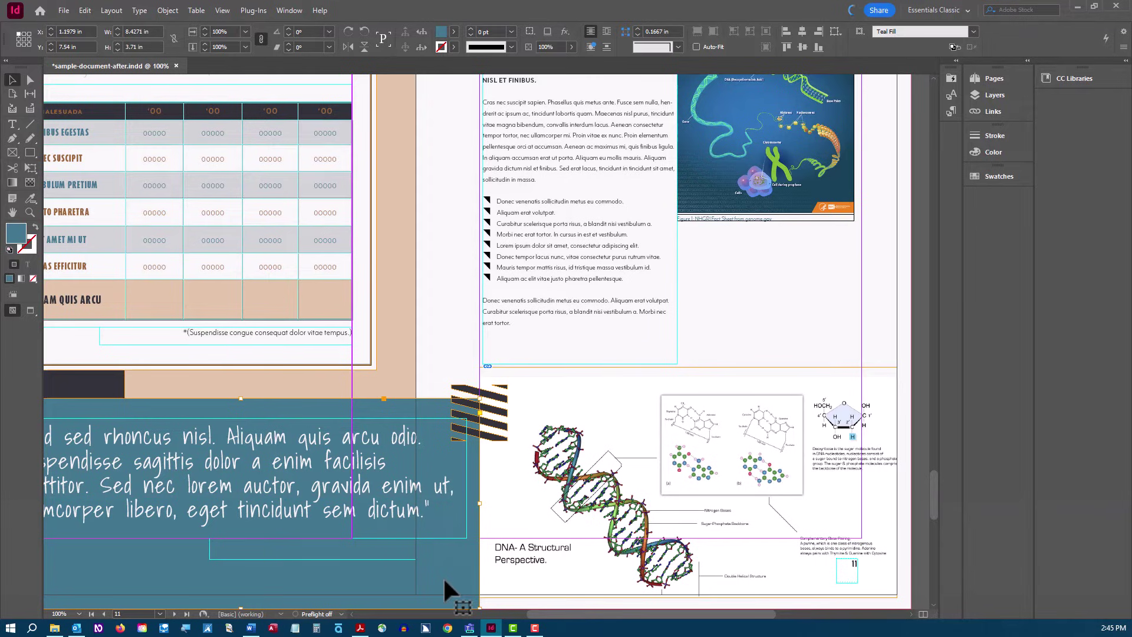
Paste the prepared description as Custom alt text for the DNA illustration in Object Export Options
click(694, 501)
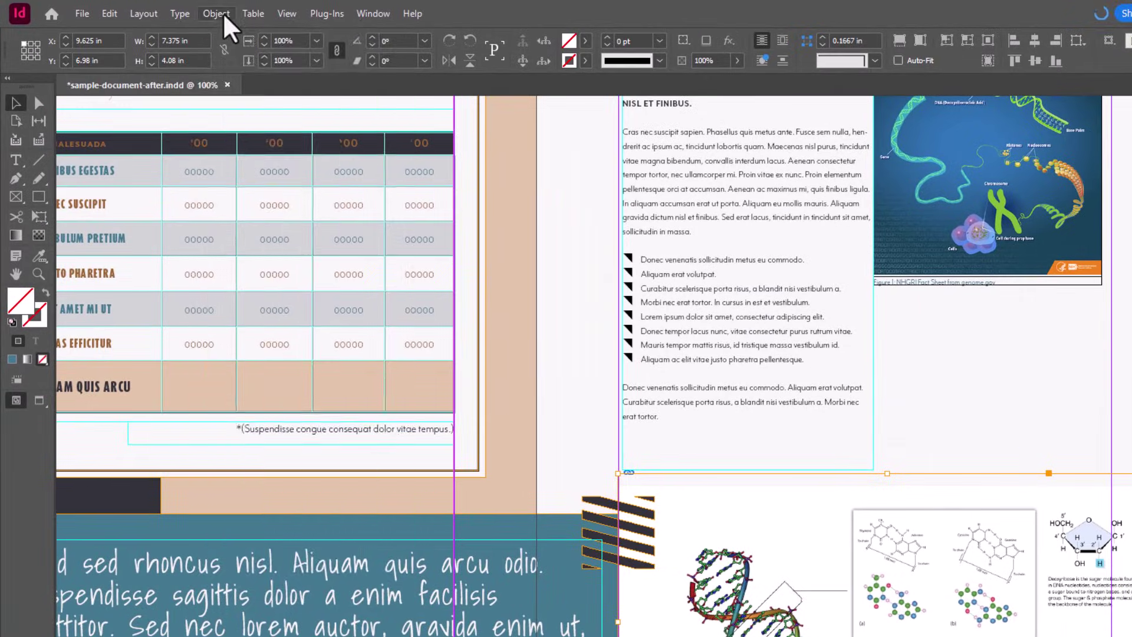
click(174, 10)
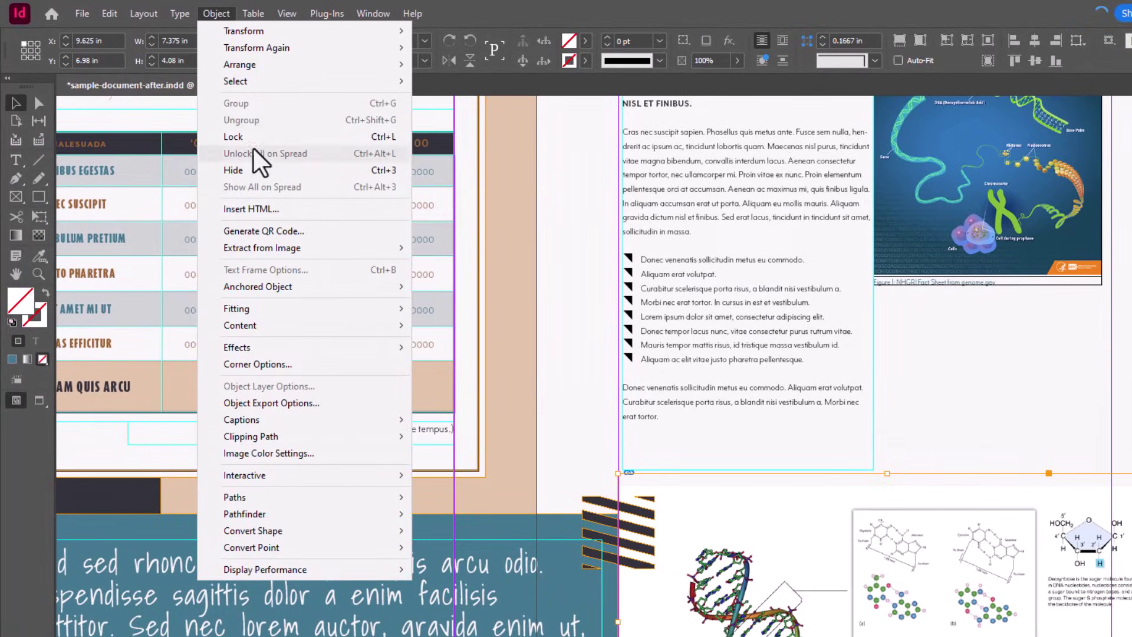
click(289, 404)
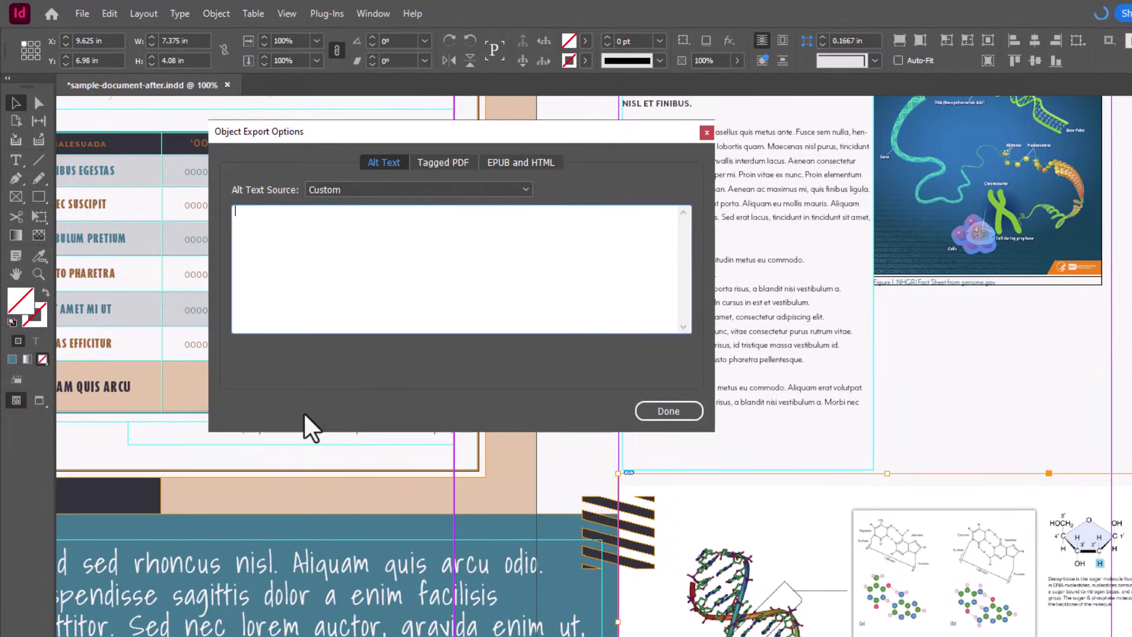
click(379, 190)
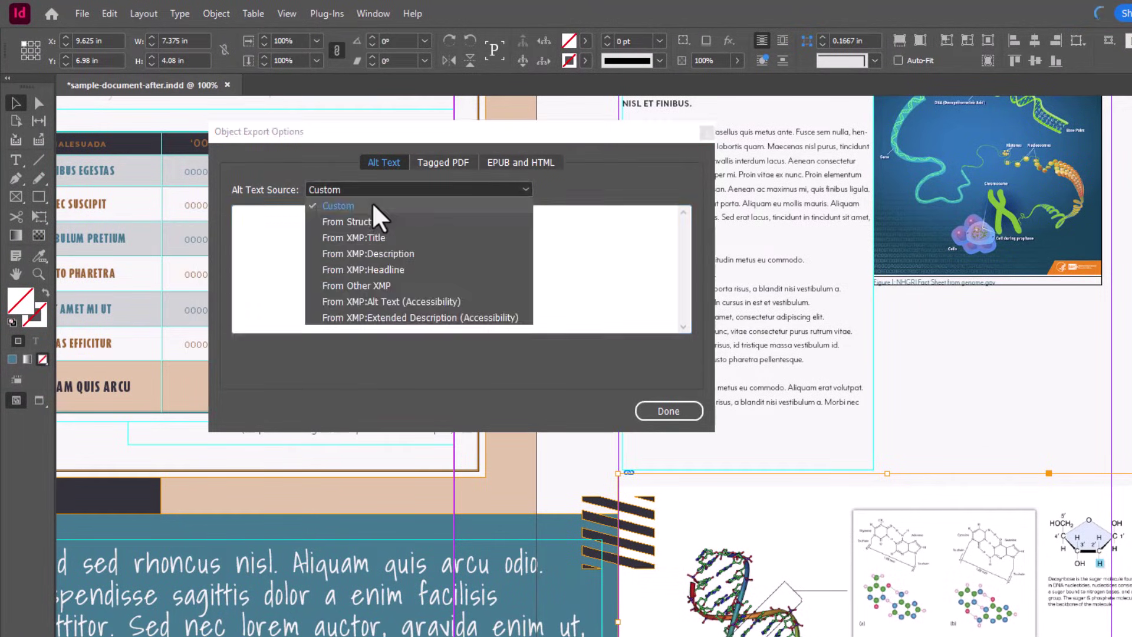
click(370, 206)
click(371, 227)
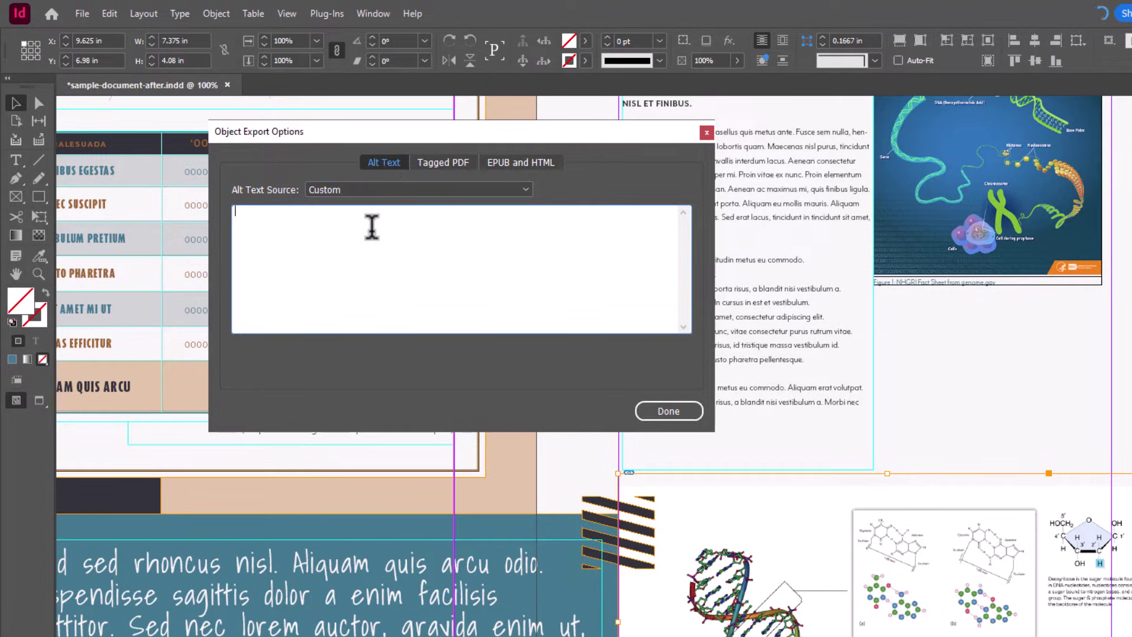
text(DNA Structural Perspective showing the nitrogen bases, sugar-phosphate backbone, and double helical structure. Contains closeup of complementary base pairing, a purine which is one class of nitrogenous bases, always binds to a pyrimine. Adenine always pairs wth Thymine and Guanine with Cytosine. Deoxyribose is the sugar molecule found in DNA nucleotides. Nucleotides consist of a sugar bound to nitrogen bases, and a phosphate group. The sugar and phosphate molecules comprise the backbone of the molecule.)
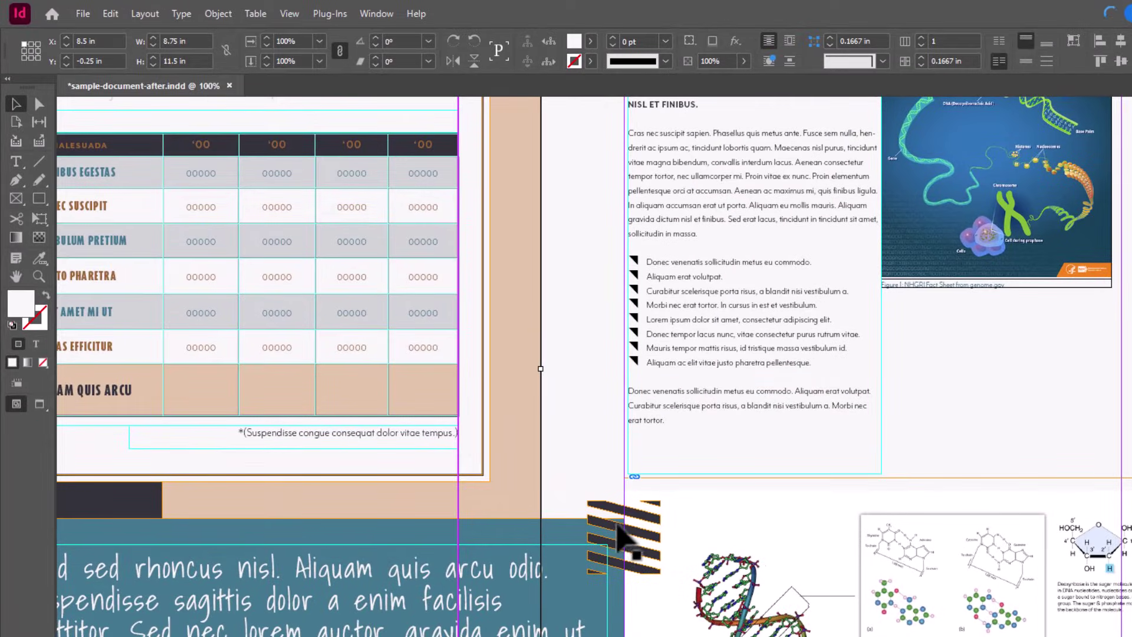
Set the striped graphic's Tagged PDF Apply Tag option to Artifact
click(621, 532)
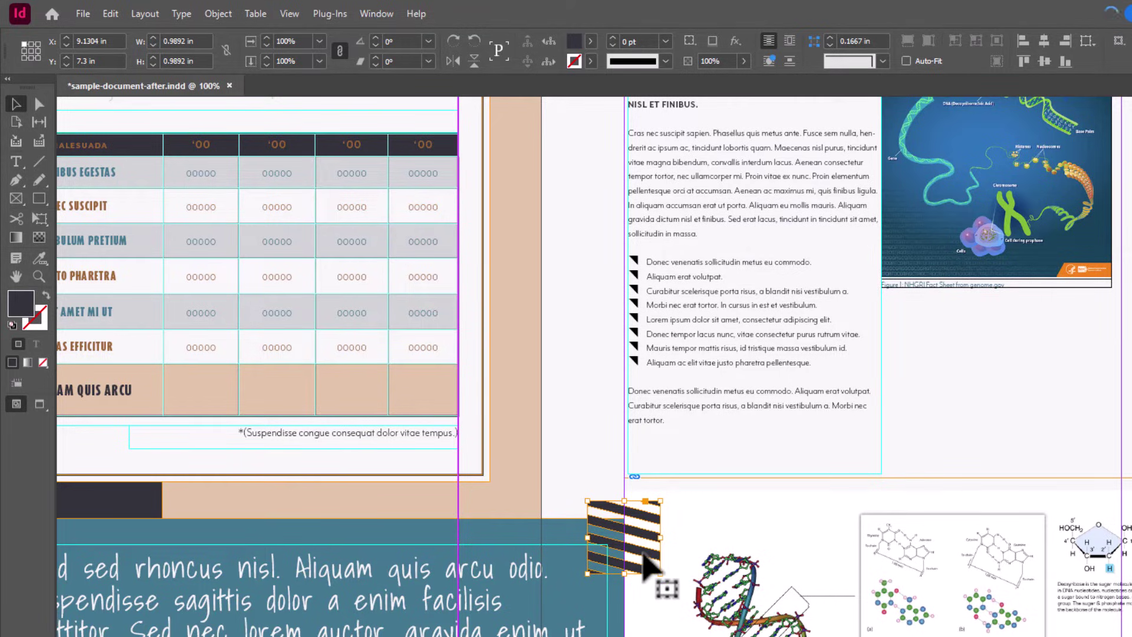
click(217, 14)
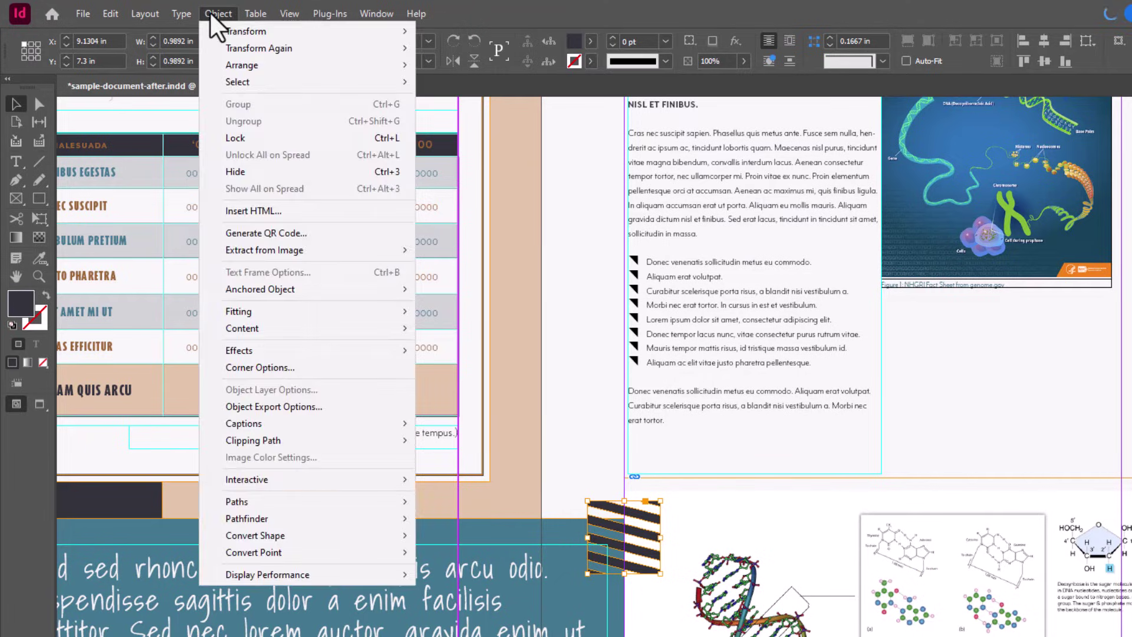
click(313, 406)
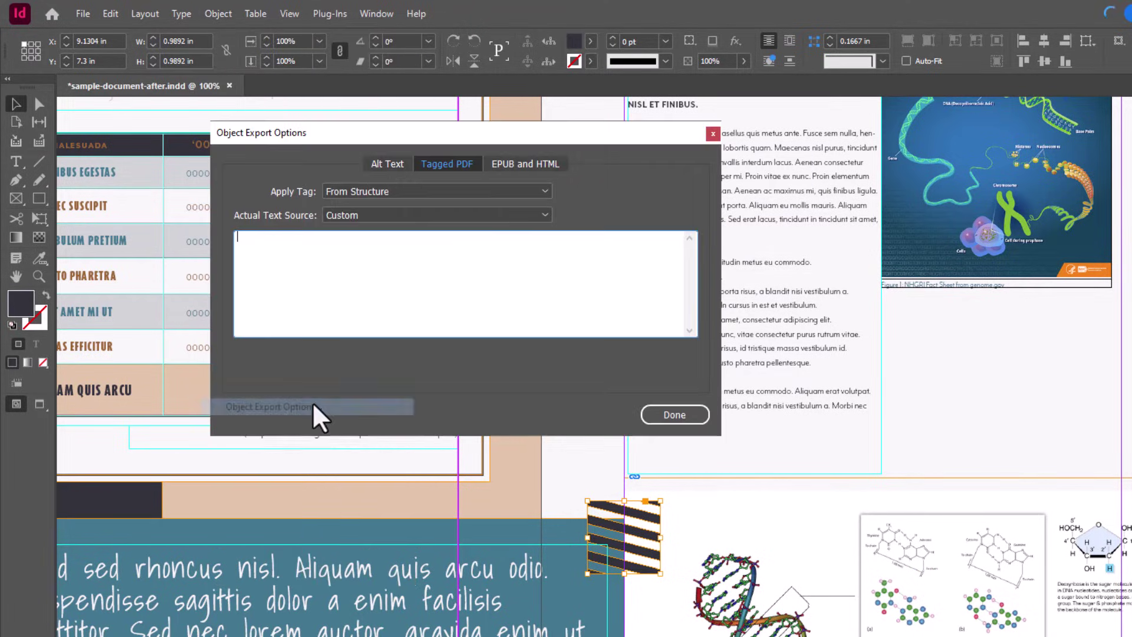
drag(440, 129, 674, 171)
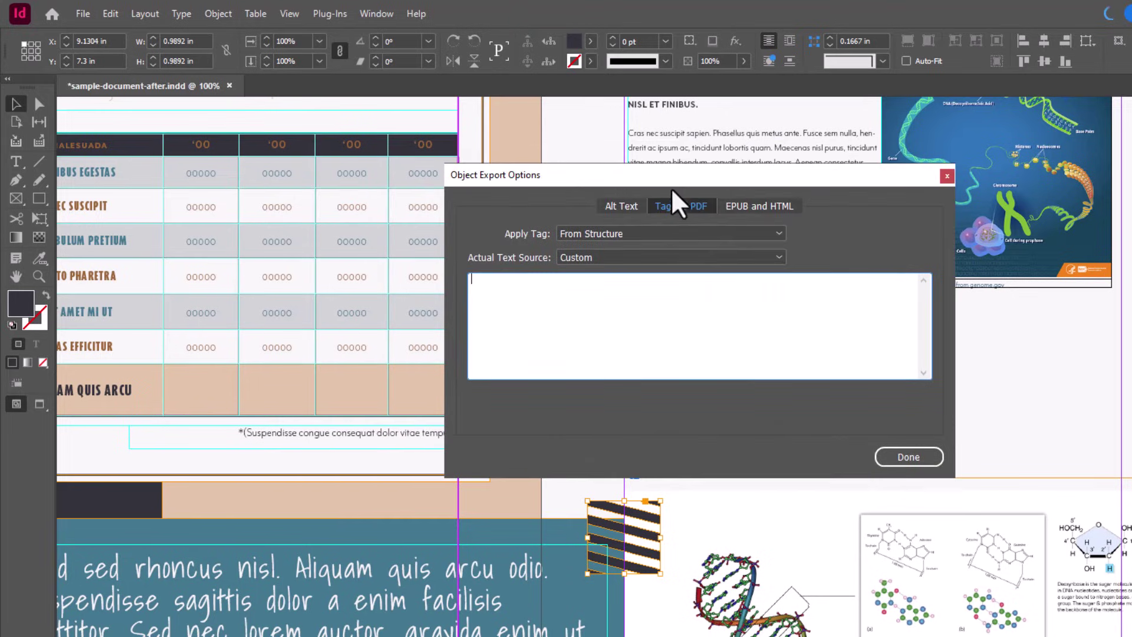
click(654, 232)
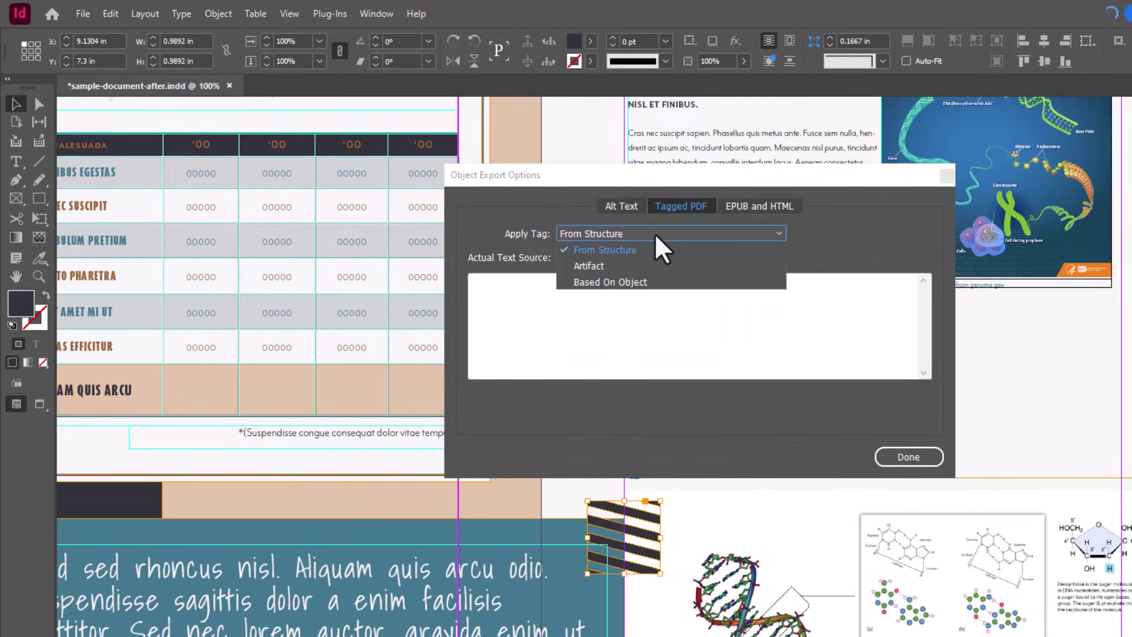
click(635, 267)
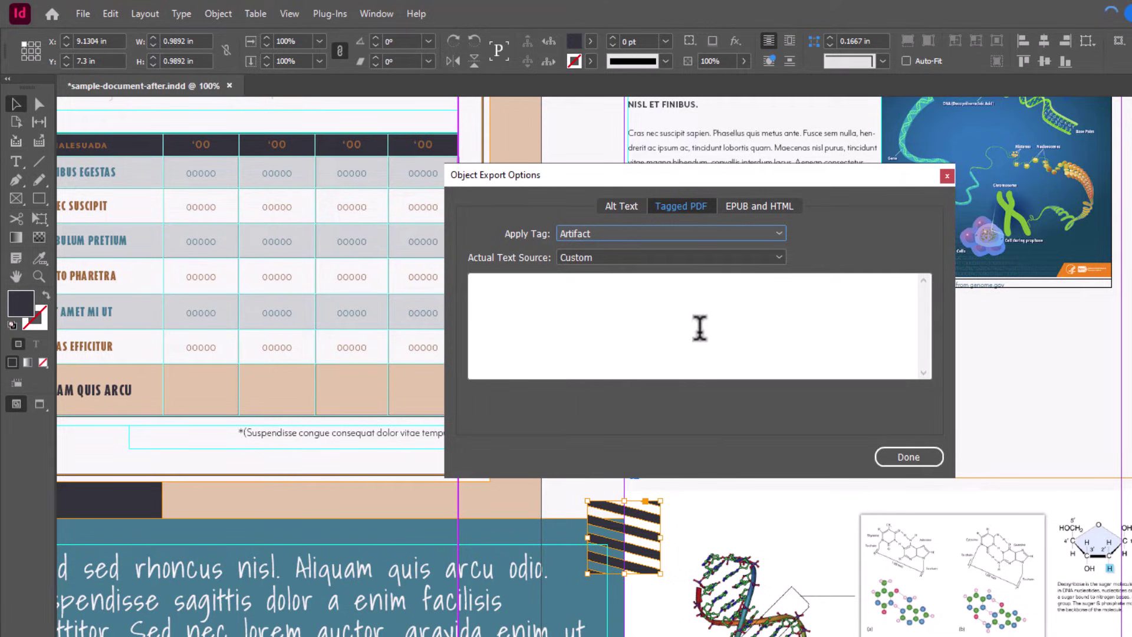
click(908, 456)
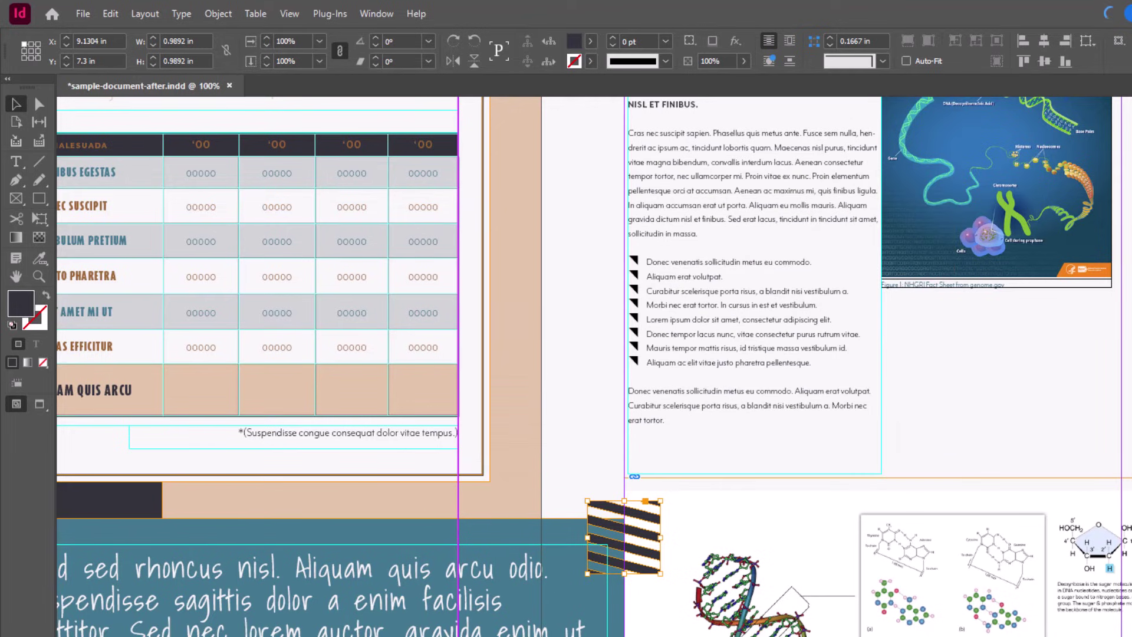
click(613, 531)
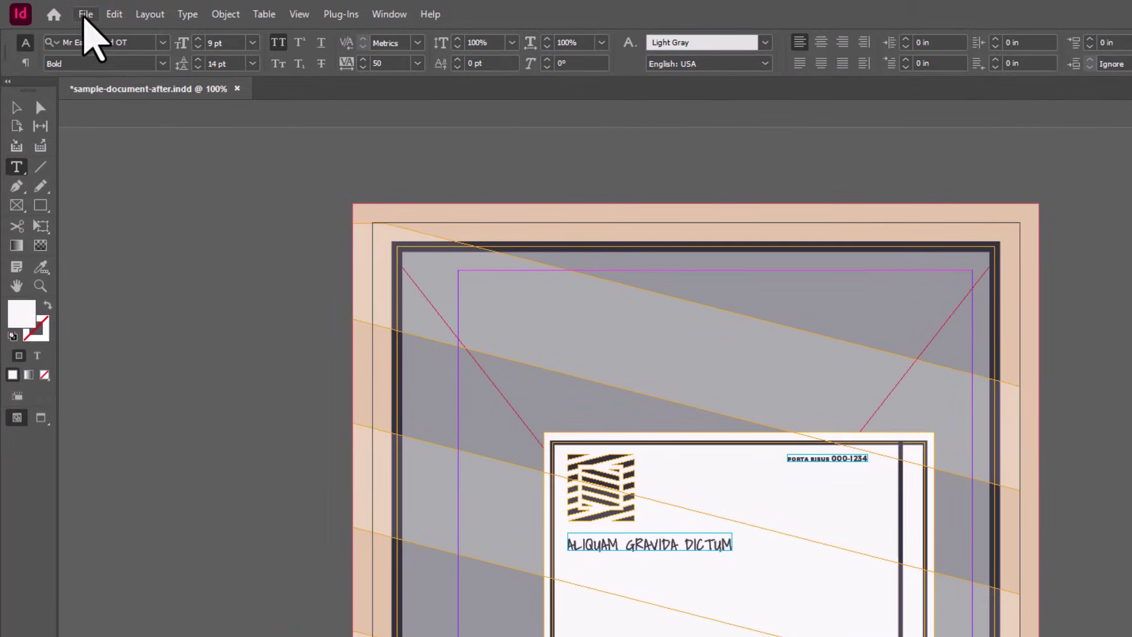
Export the brochure as an Adobe PDF named lorem ipsum.pdf
click(86, 15)
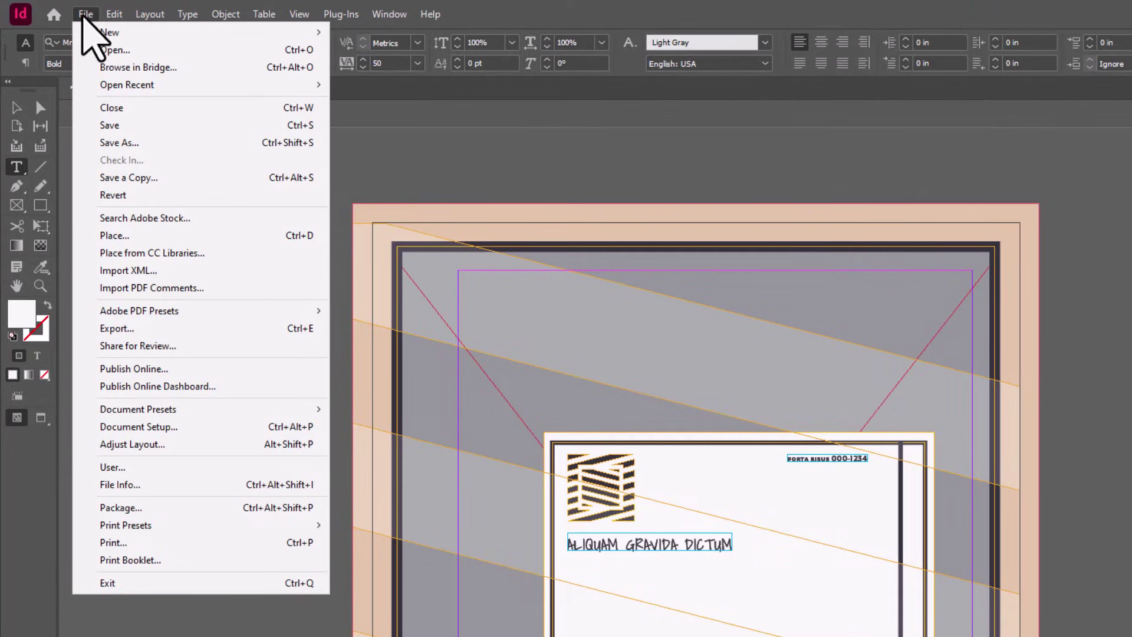
click(117, 329)
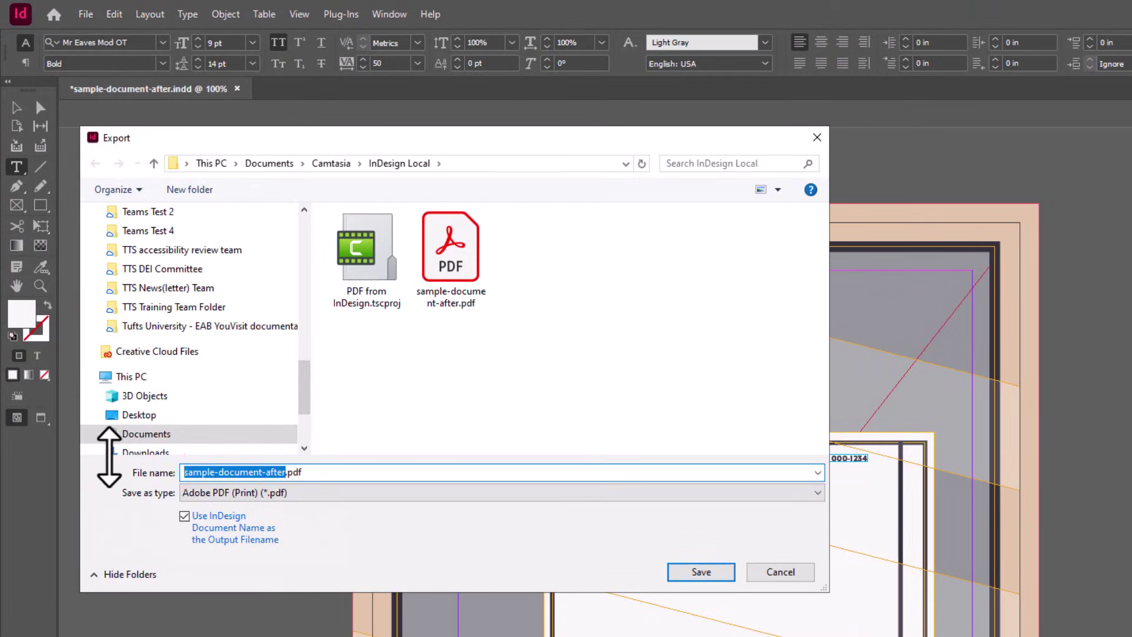
text(lorem)
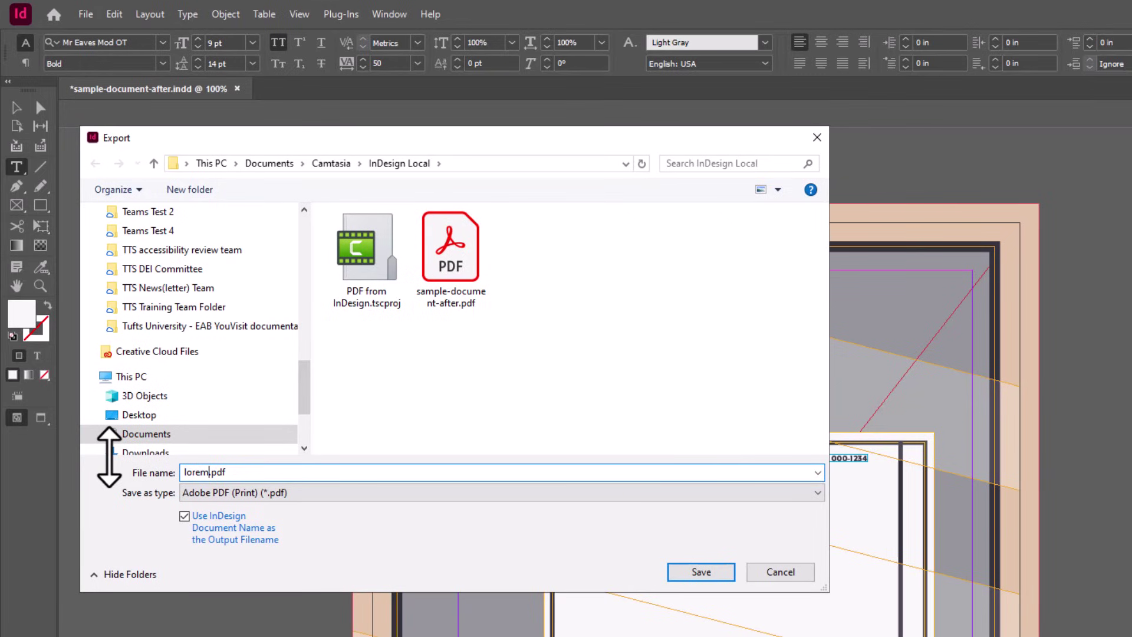
text( ipsum)
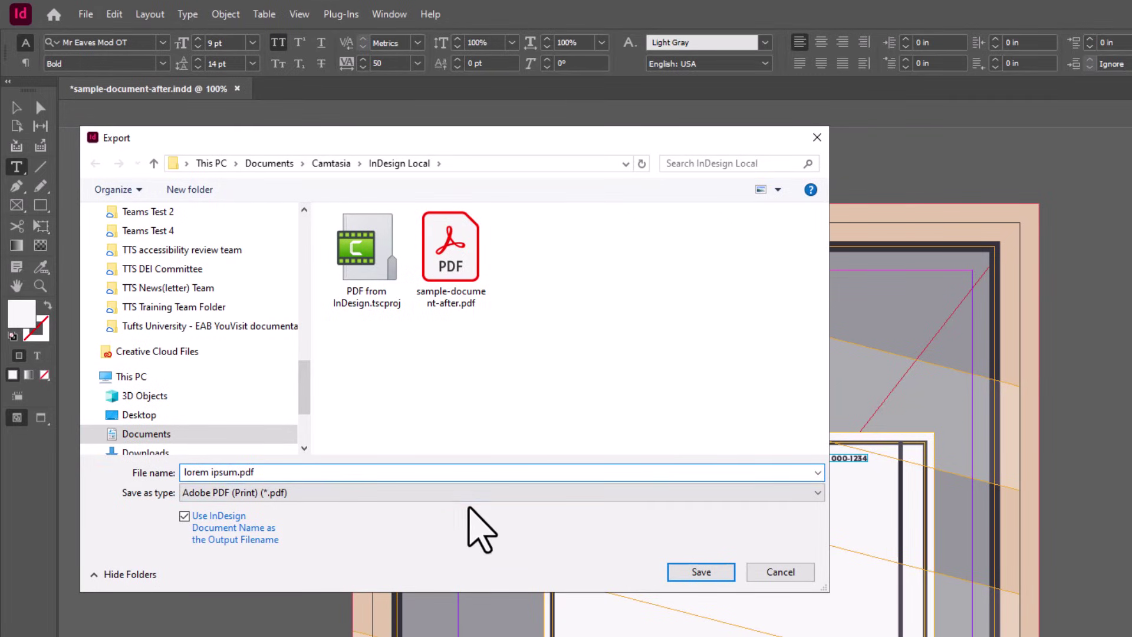
click(701, 572)
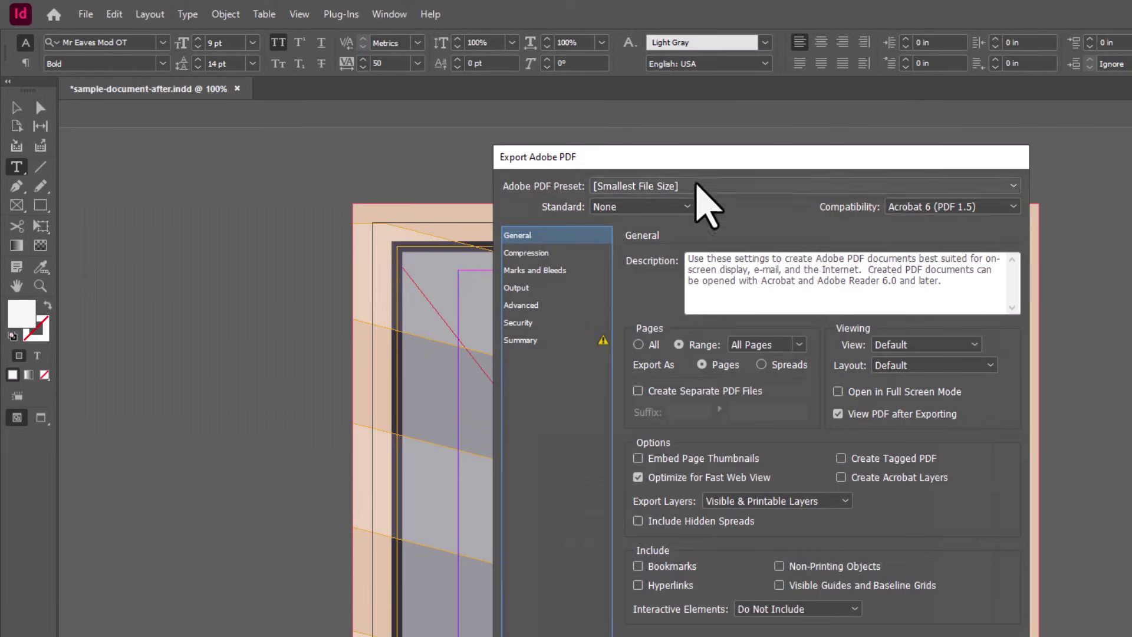
drag(697, 160, 411, 154)
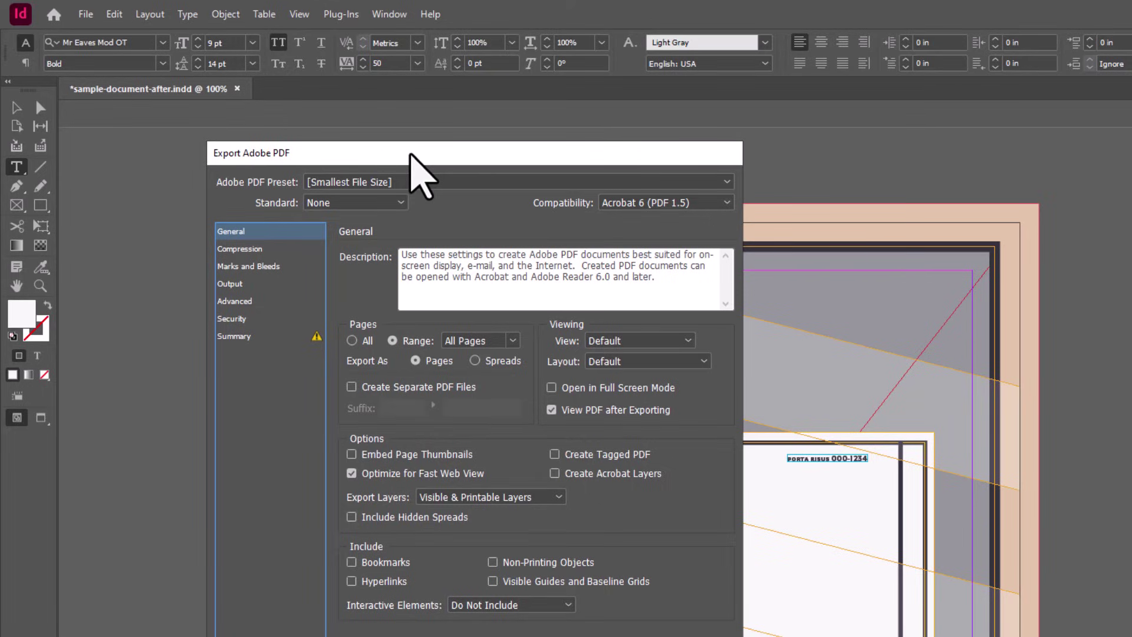
Keep the Smallest File Size preset and export All pages with Fit Page view and Single Page layout
click(436, 186)
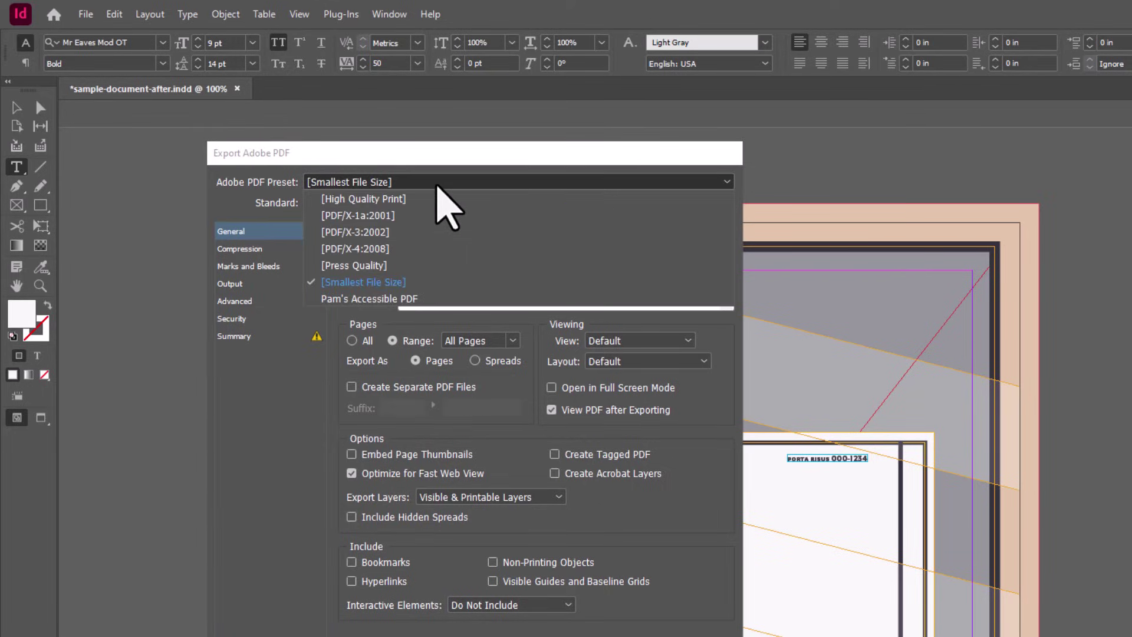
click(426, 282)
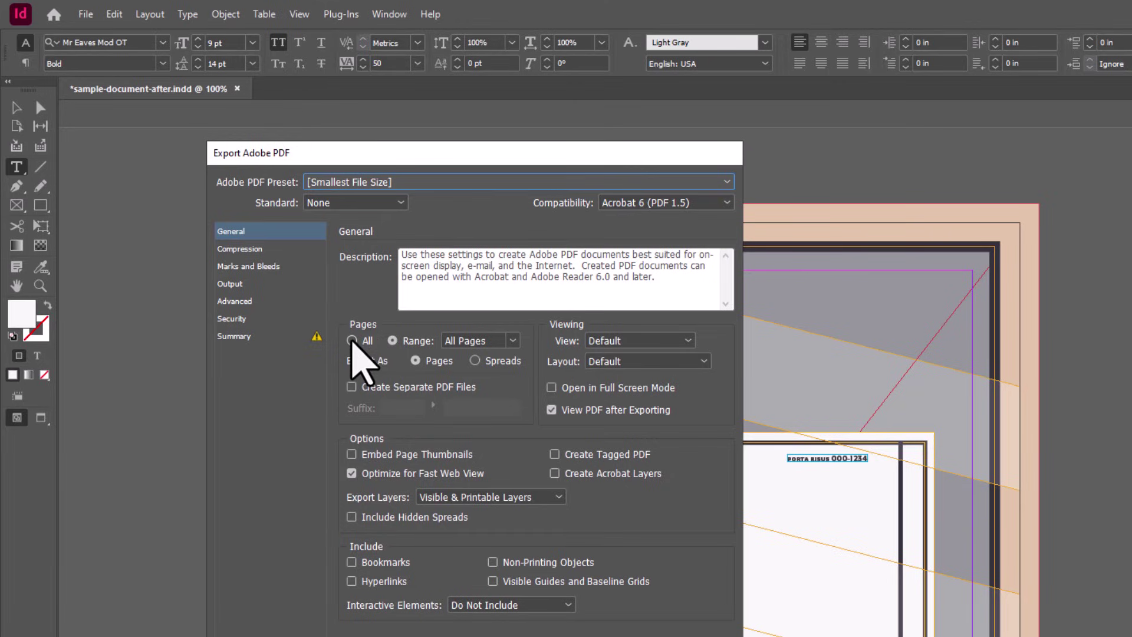
click(352, 341)
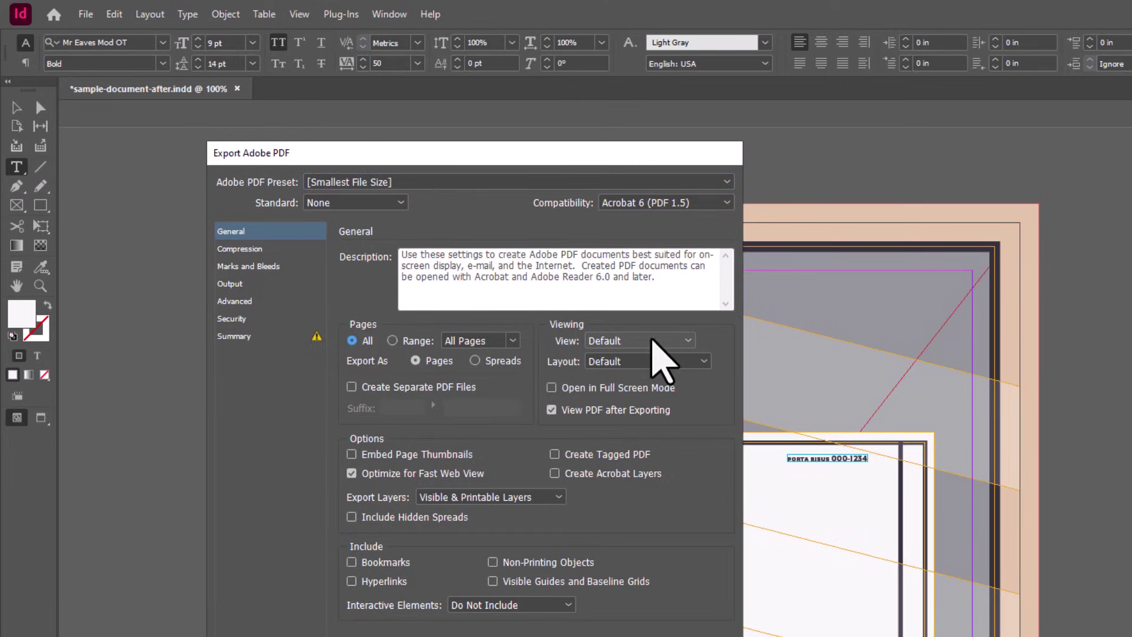
click(653, 340)
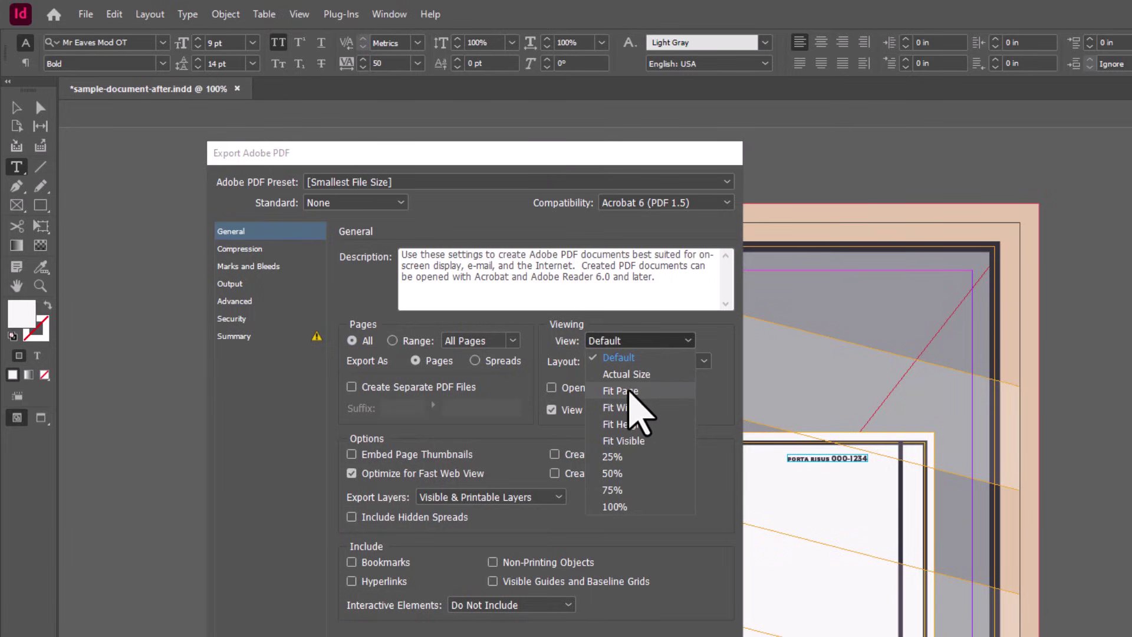
click(629, 390)
click(644, 362)
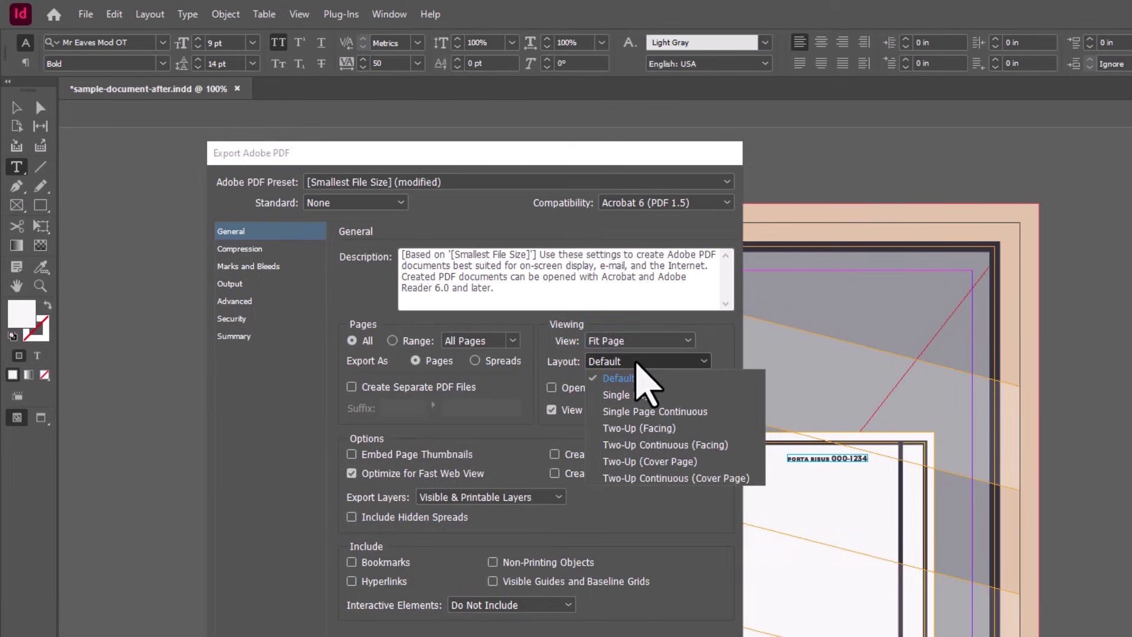
click(646, 395)
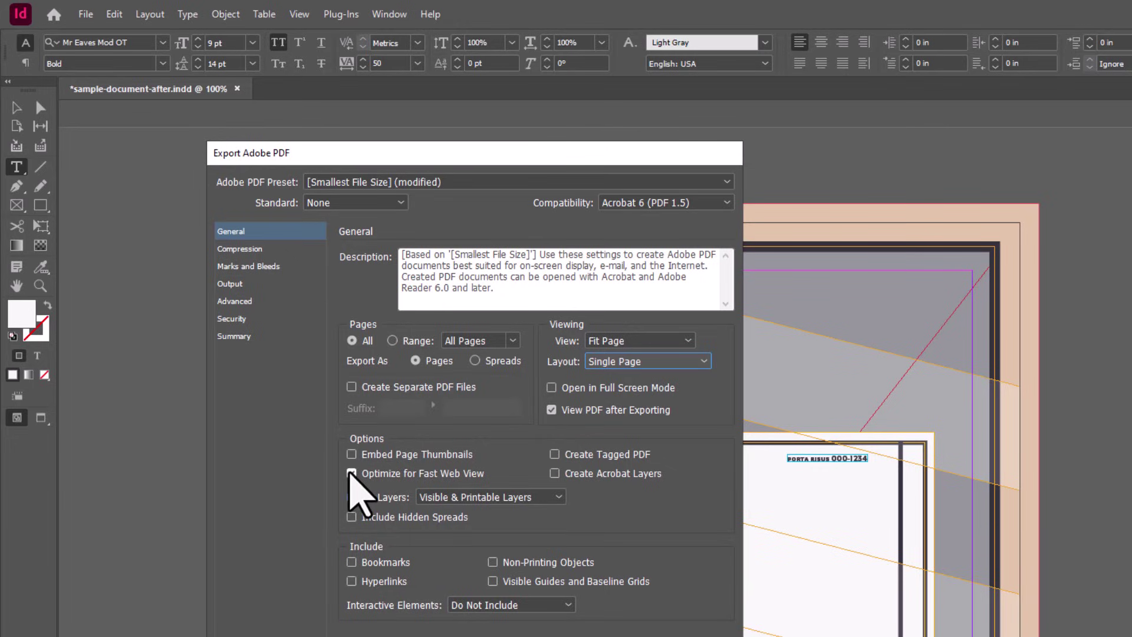
Turn on fast web view, Create Tagged PDF, visible and printable layers, Bookmarks and Hyperlinks
click(352, 474)
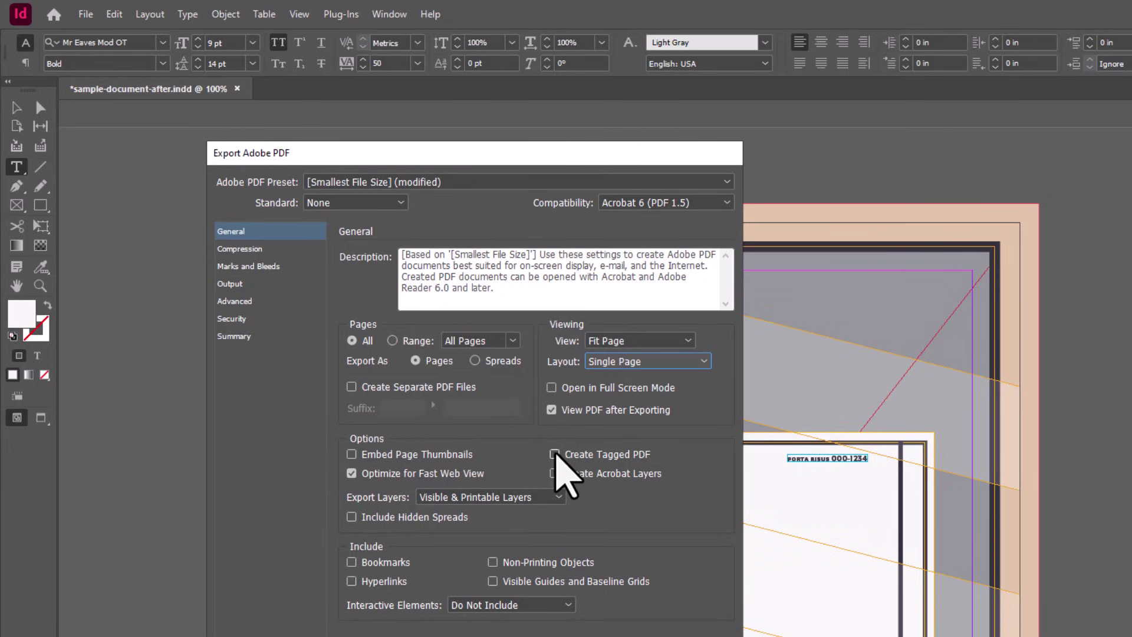
click(555, 454)
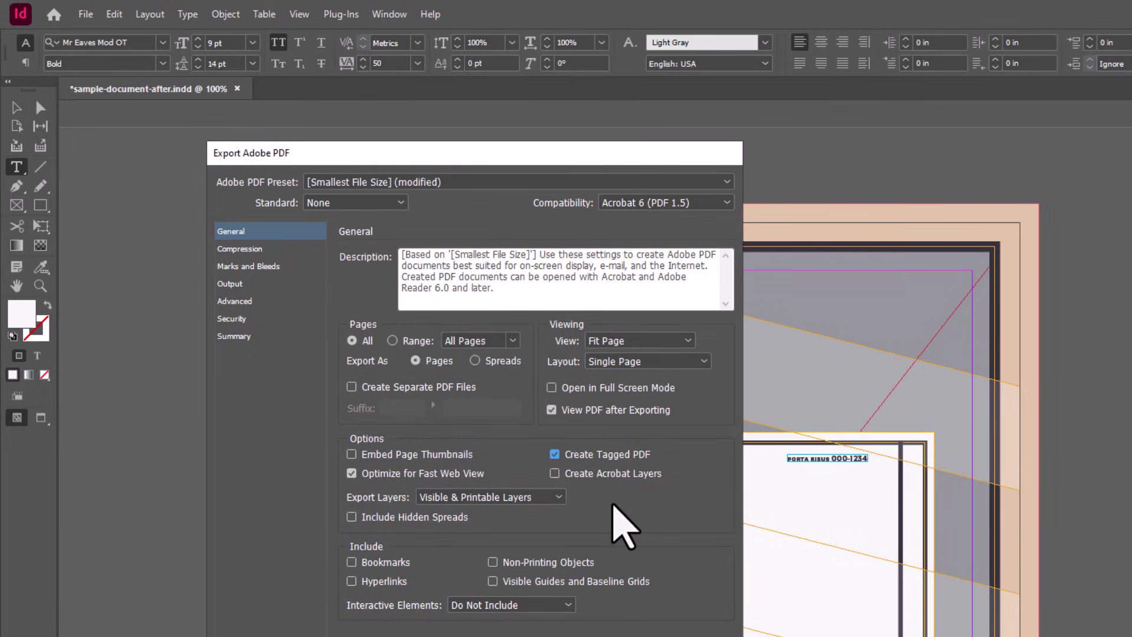
click(558, 497)
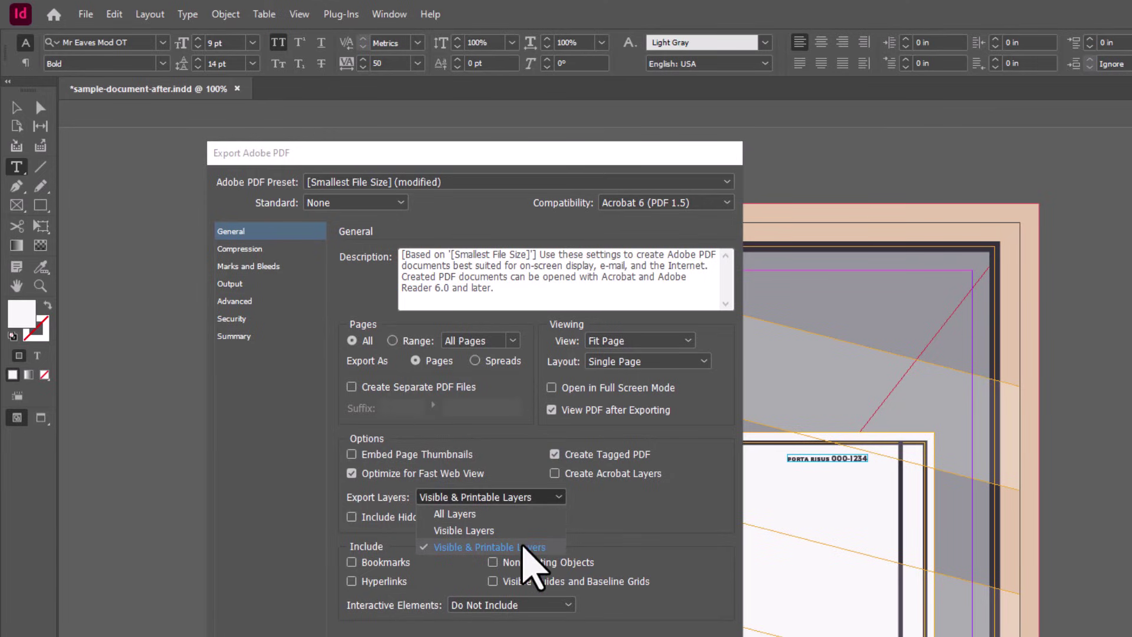
click(522, 546)
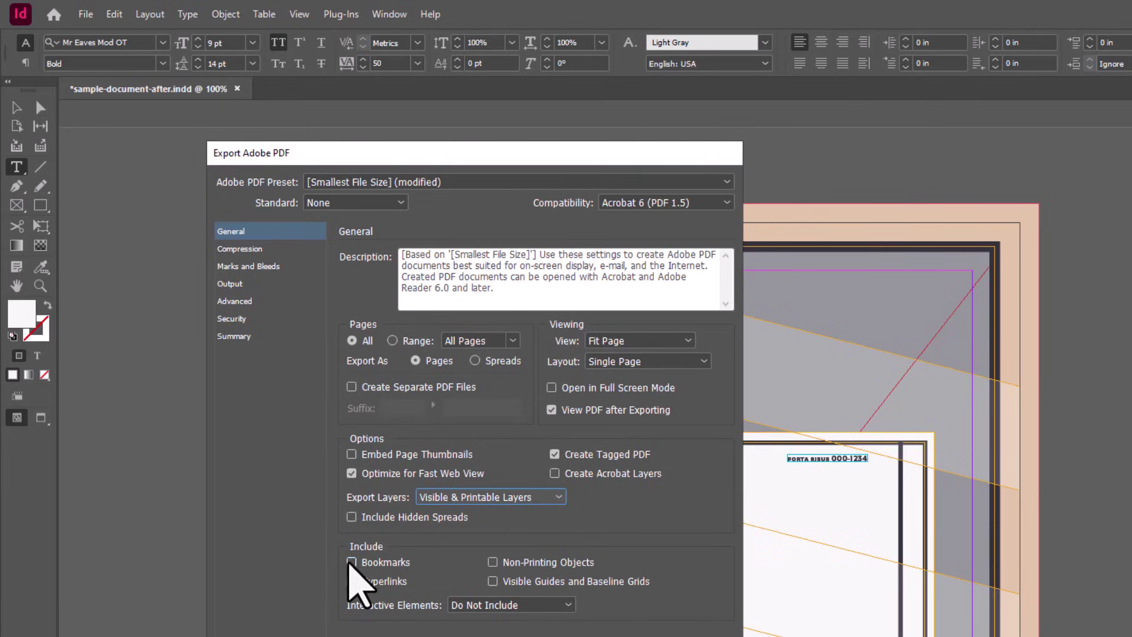
click(351, 562)
click(352, 581)
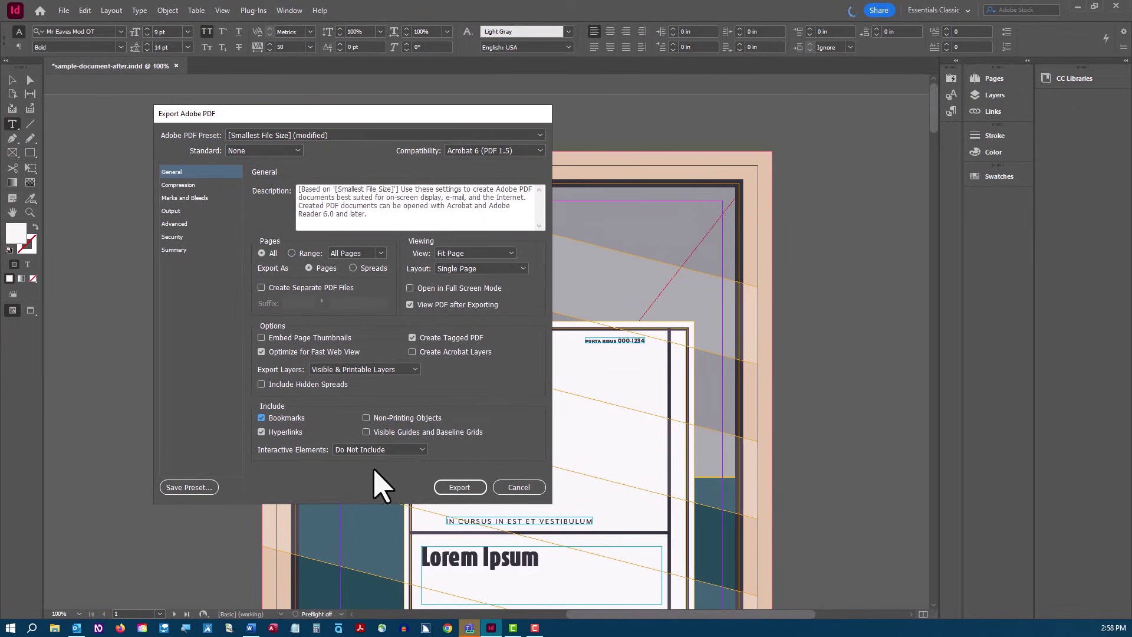
Skip saving a preset and set Display Title to Document Title in the Advanced settings
click(190, 486)
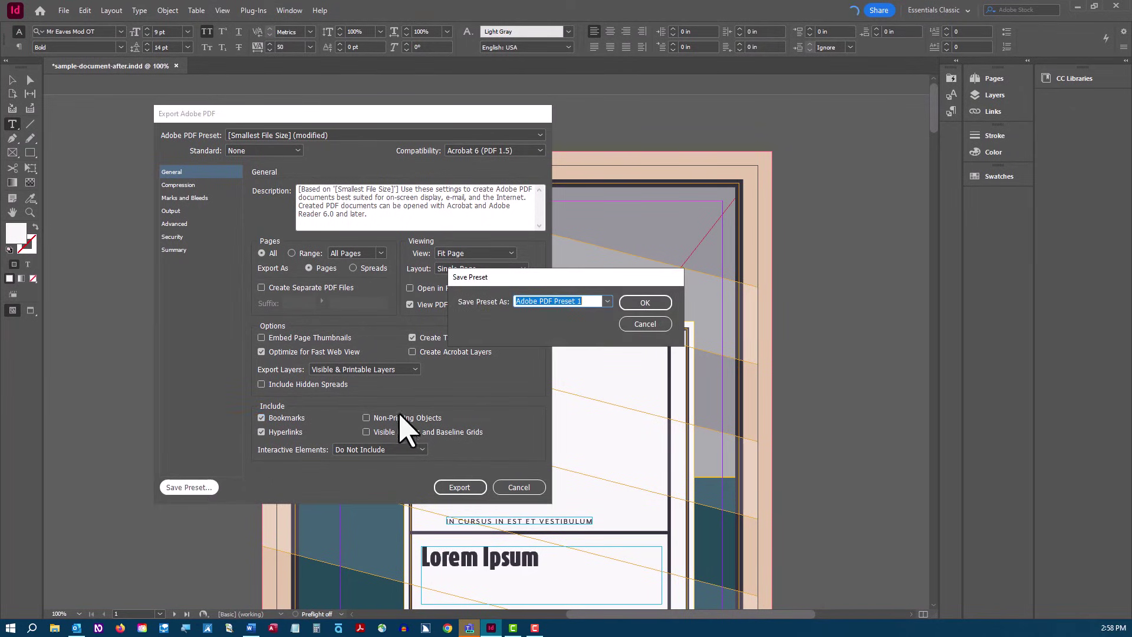
click(607, 301)
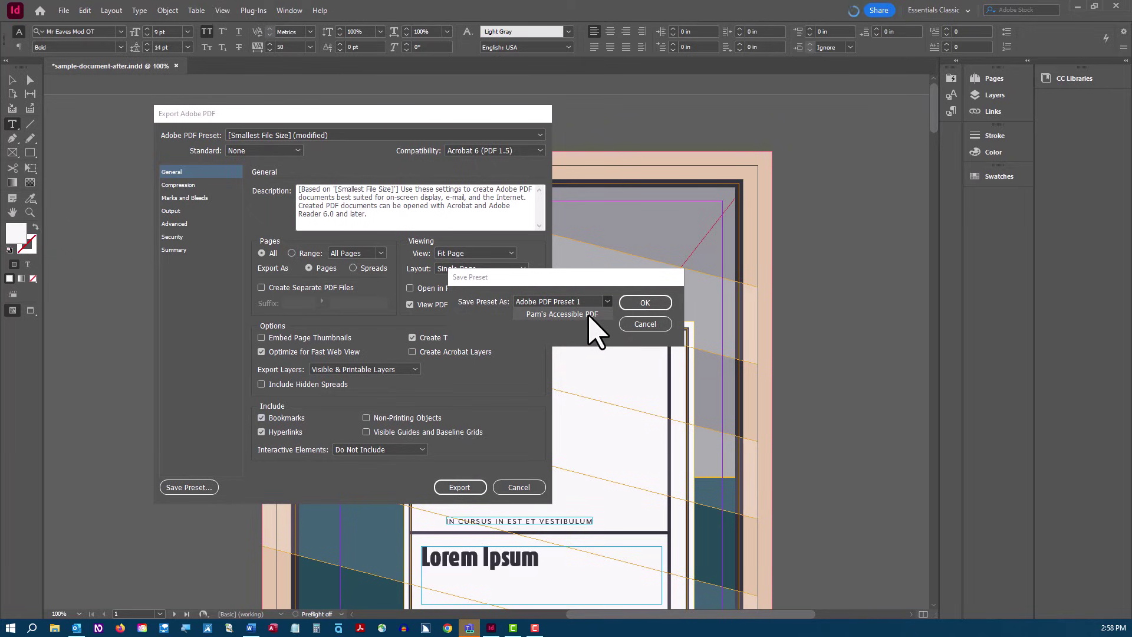
click(645, 324)
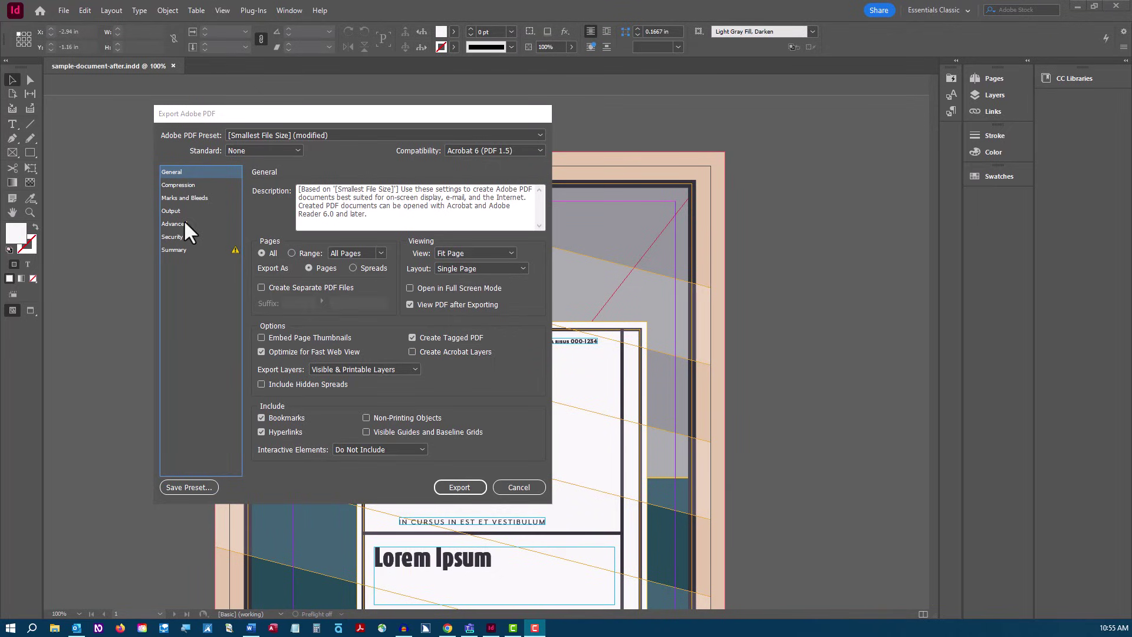
click(183, 223)
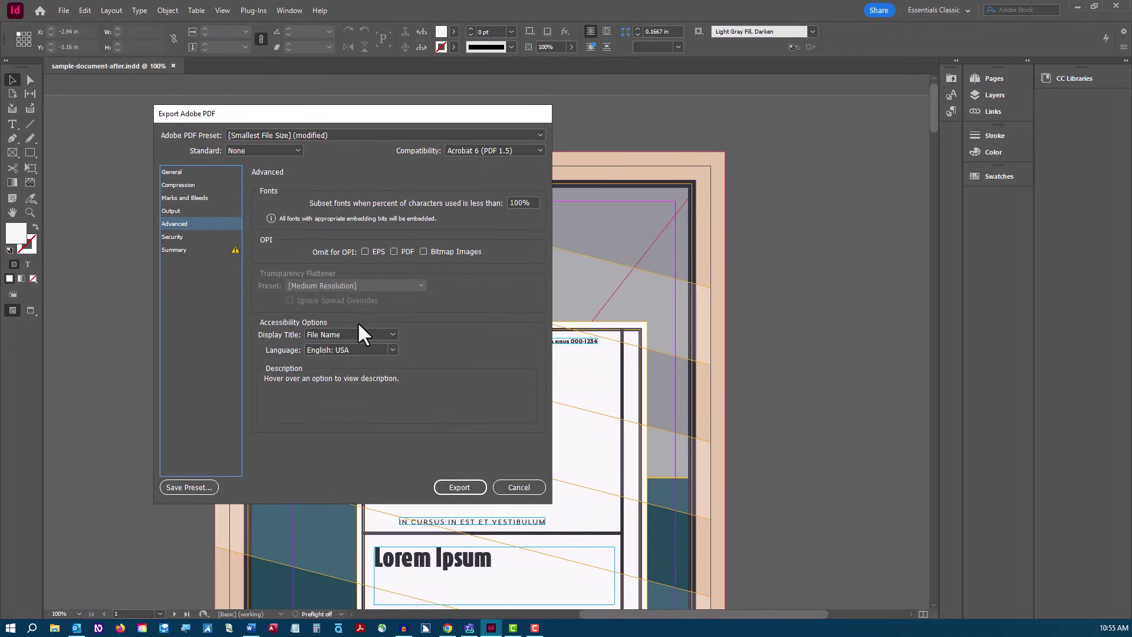
click(389, 334)
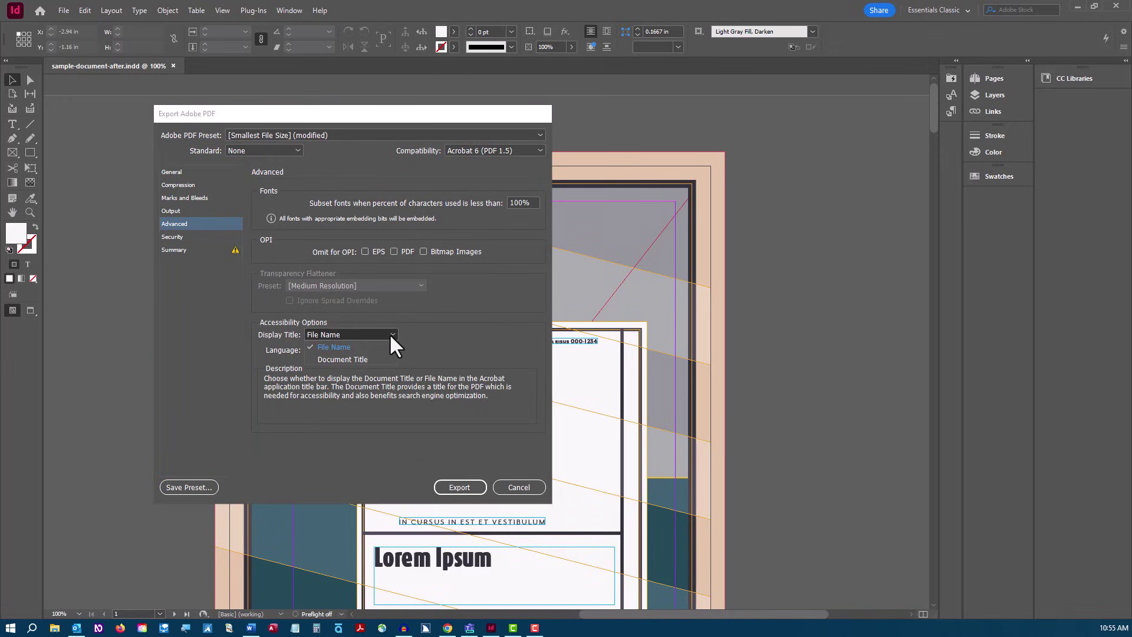
click(375, 360)
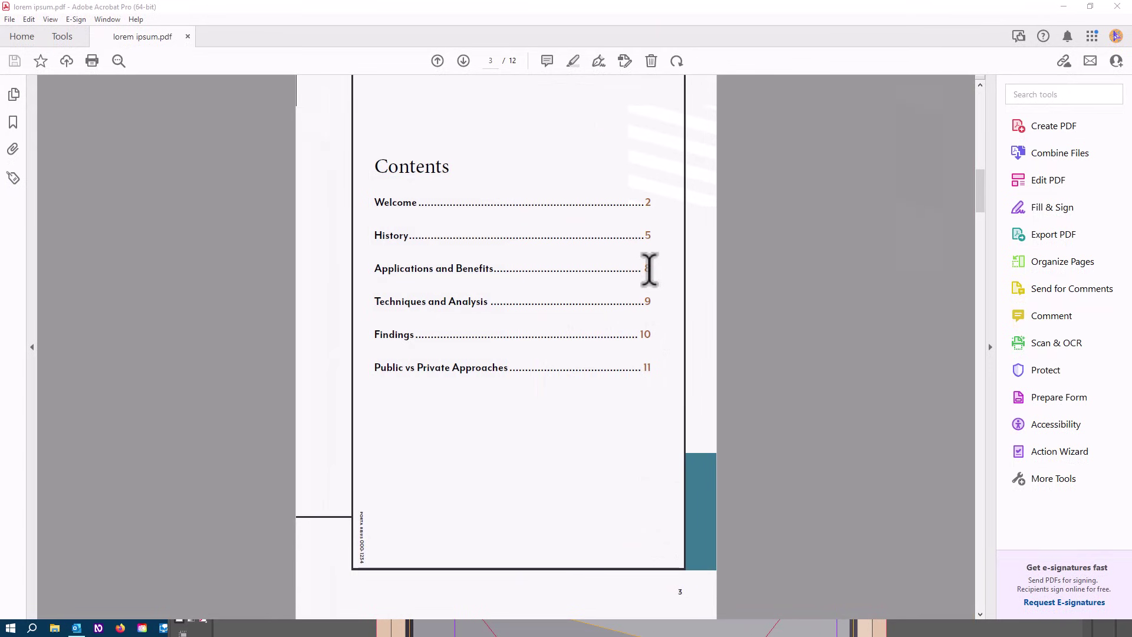
Test the Applications and Benefits contents link plus the History, Applications and Techniques bookmarks
click(649, 271)
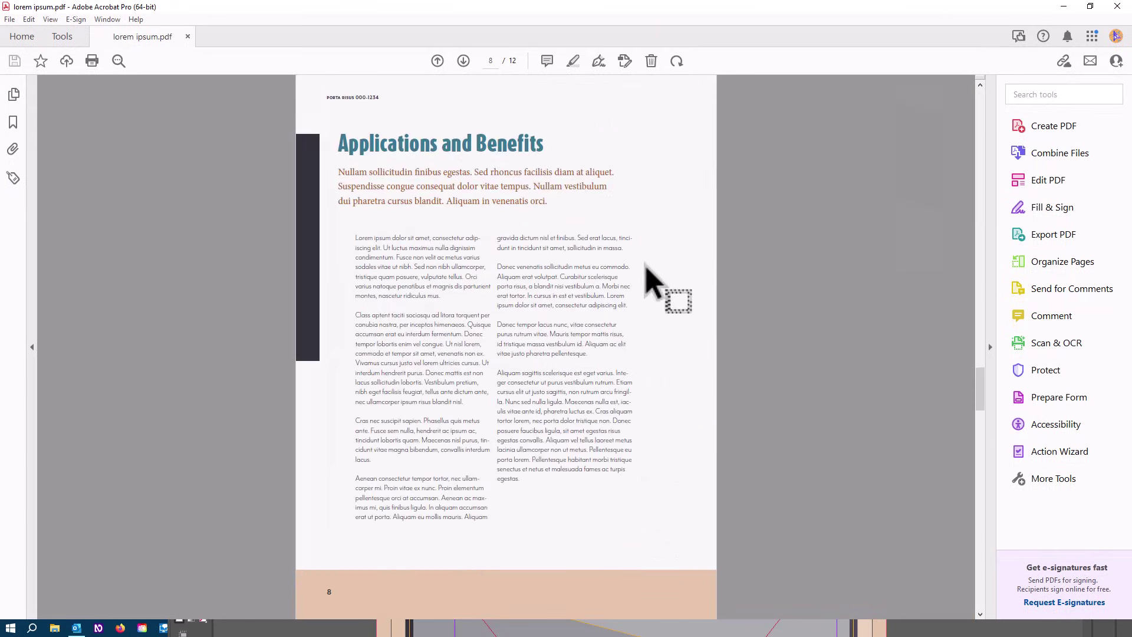
click(13, 122)
click(84, 158)
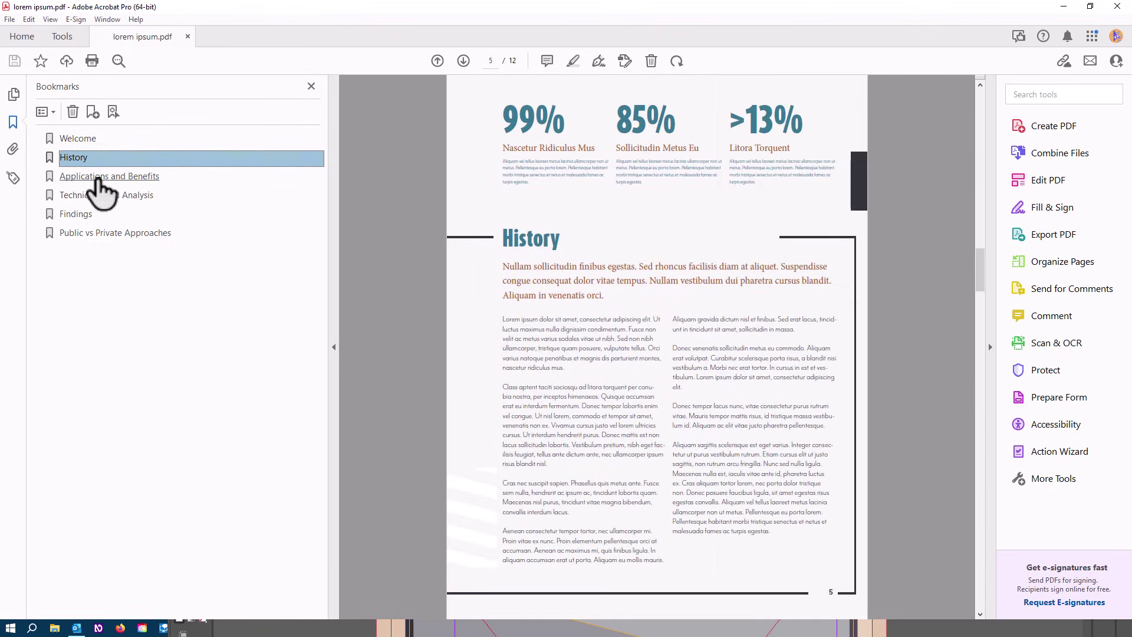
click(94, 177)
click(102, 197)
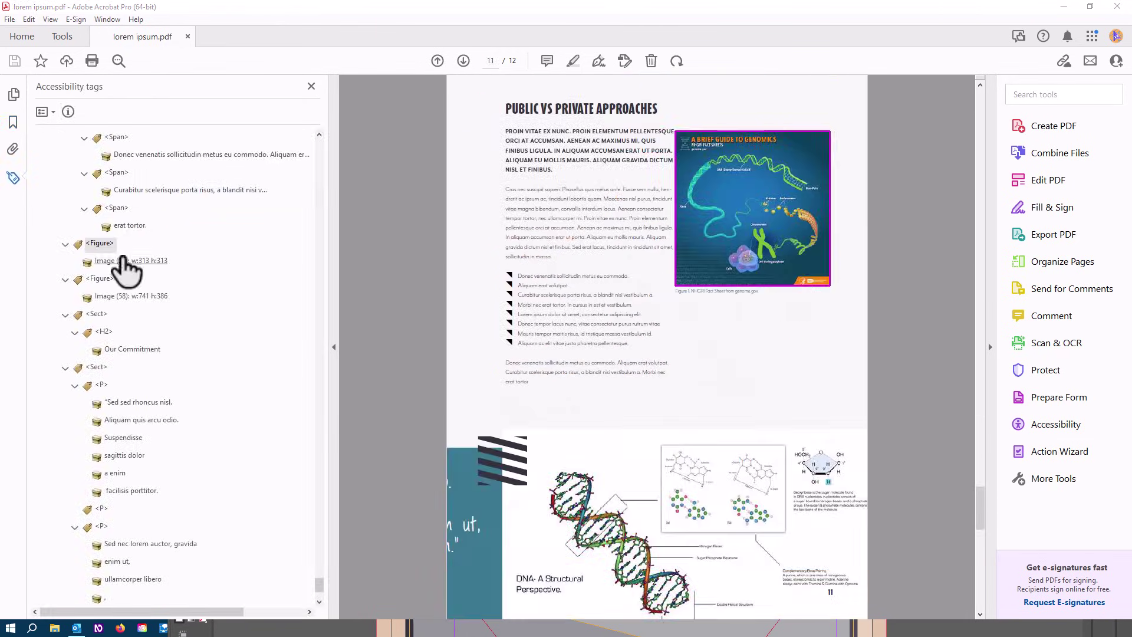
Open the Image (56) tag's Properties to inspect its genome alternate text
drag(120, 263, 124, 263)
right_click(124, 263)
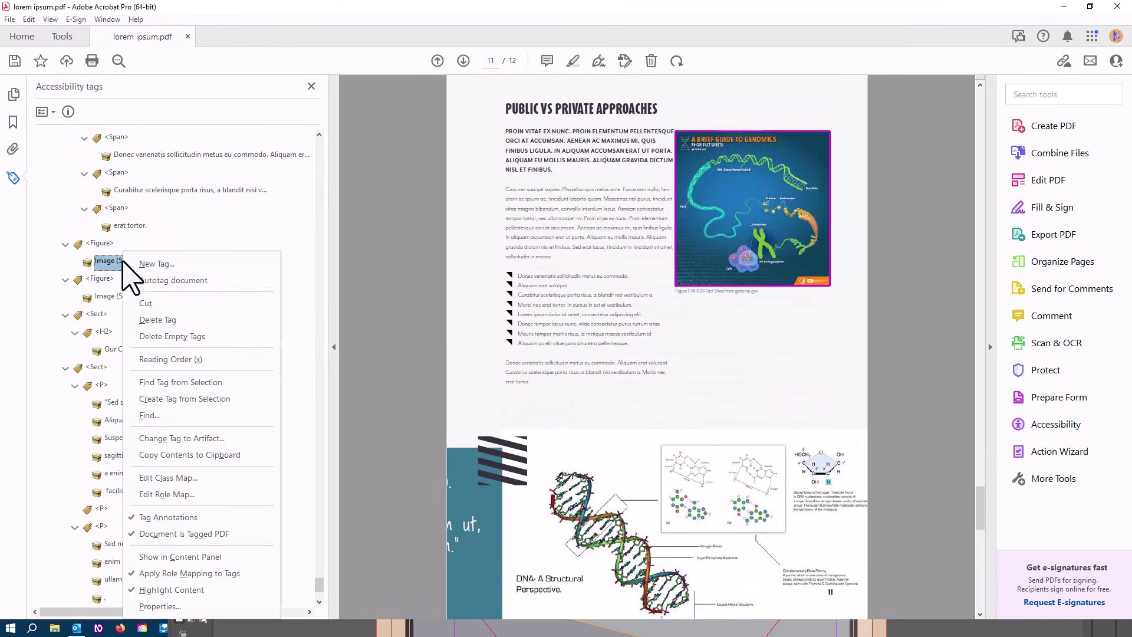
click(187, 608)
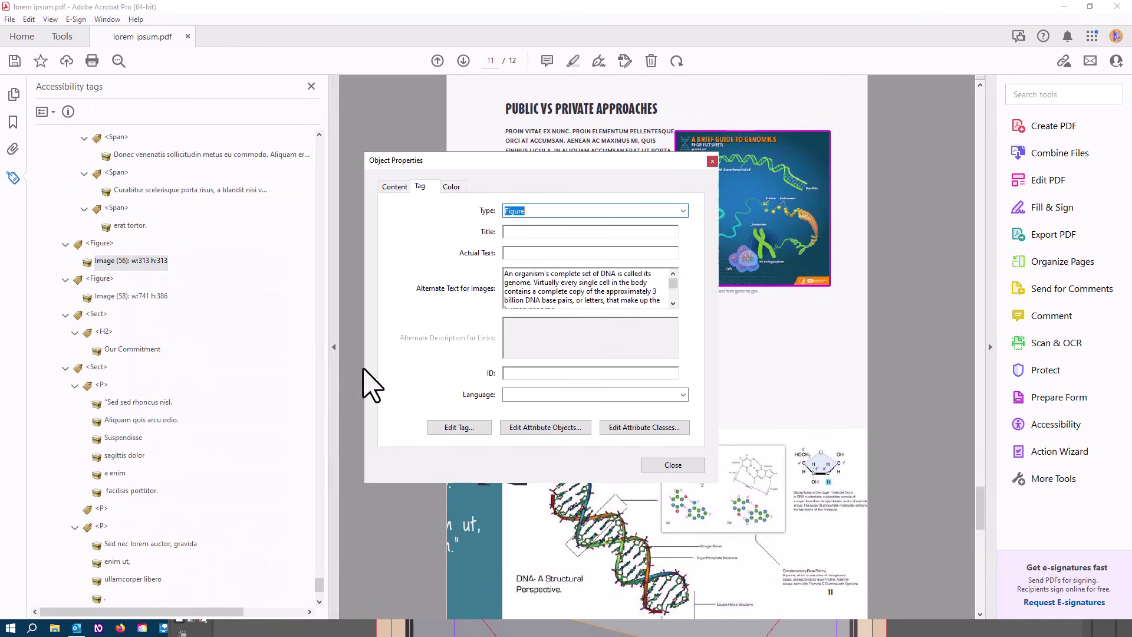
drag(475, 160, 307, 134)
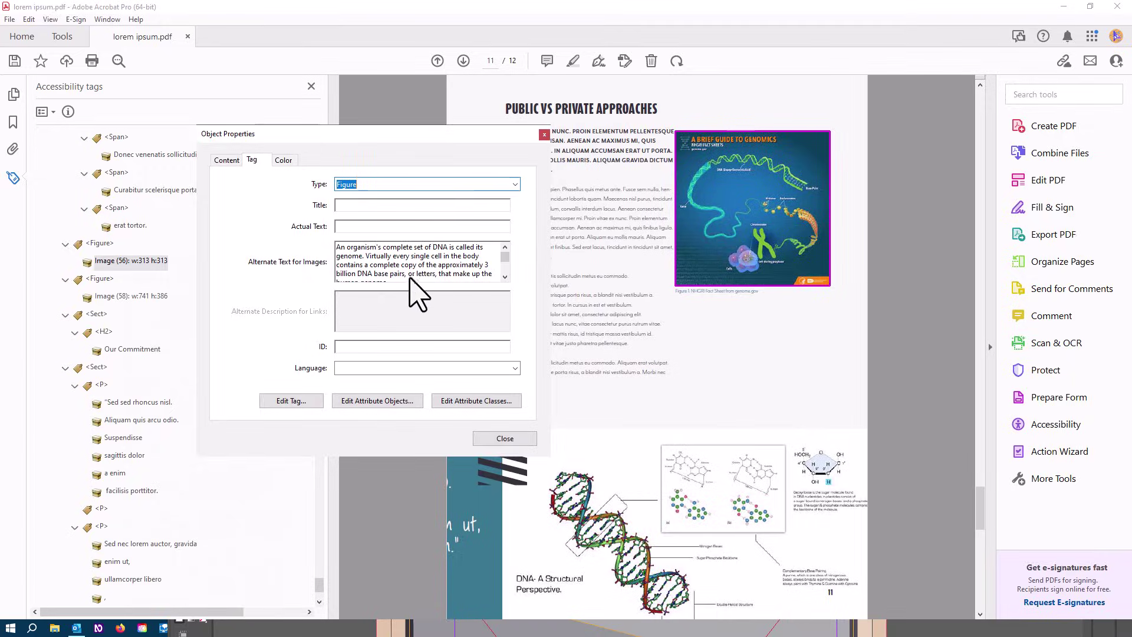